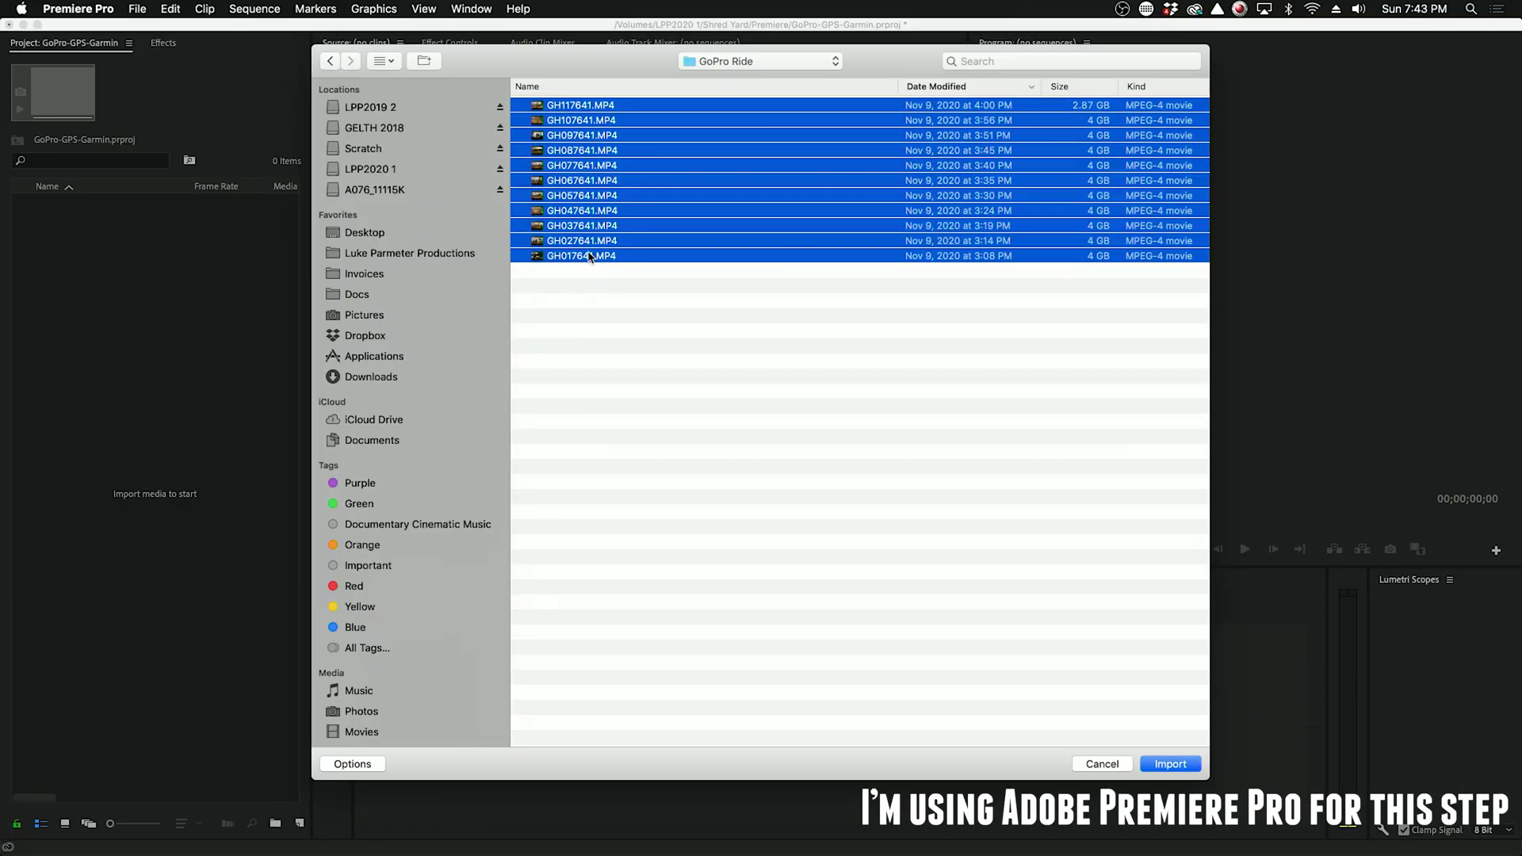
Step: Import the eleven GoPro clips into a new GH017641 sequence and open its export settings
key(Return)
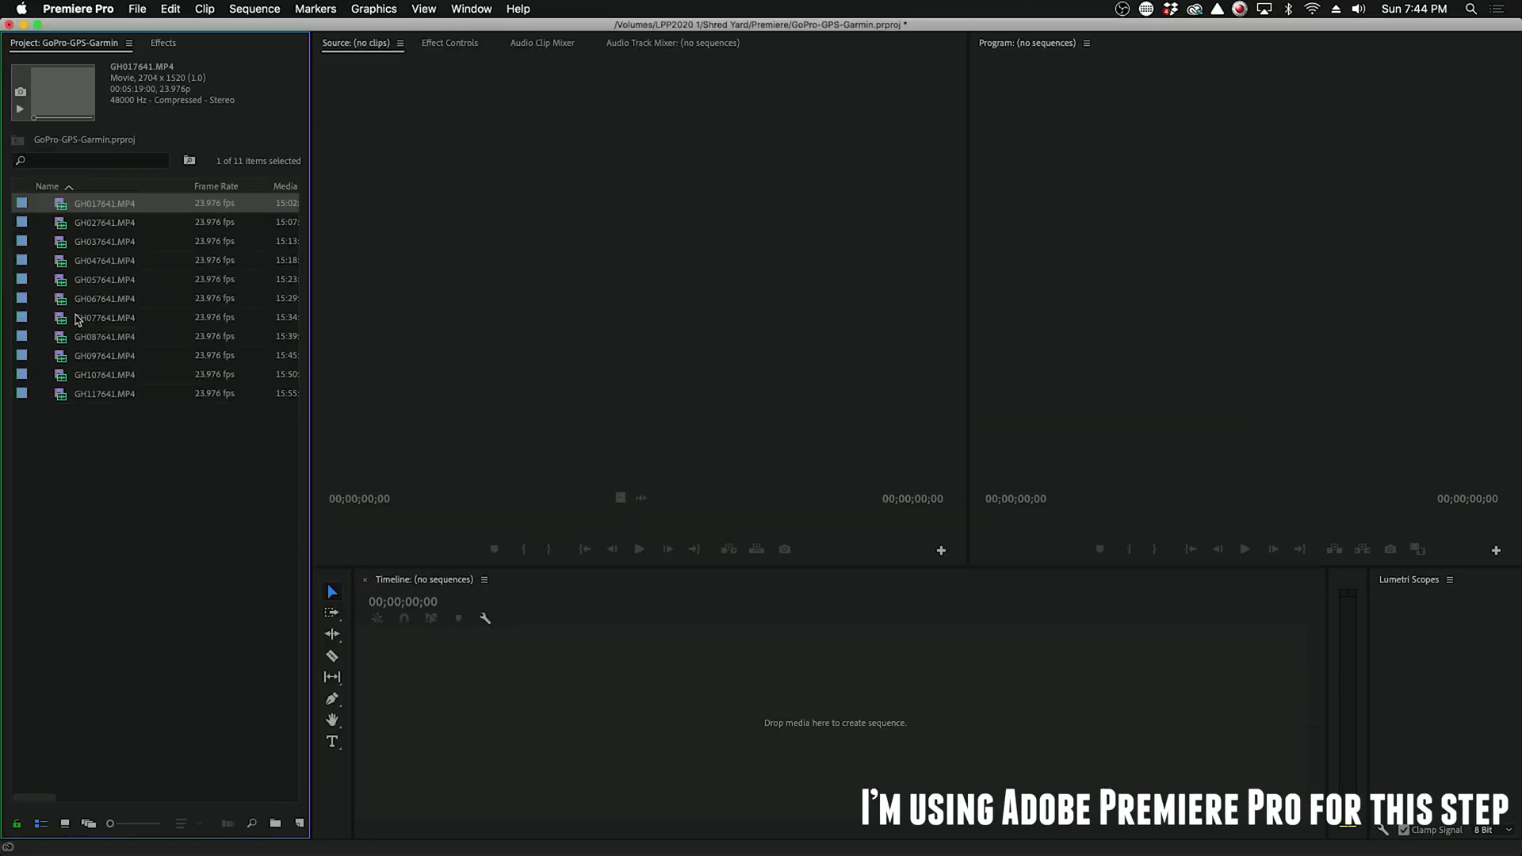
drag(60, 206, 302, 823)
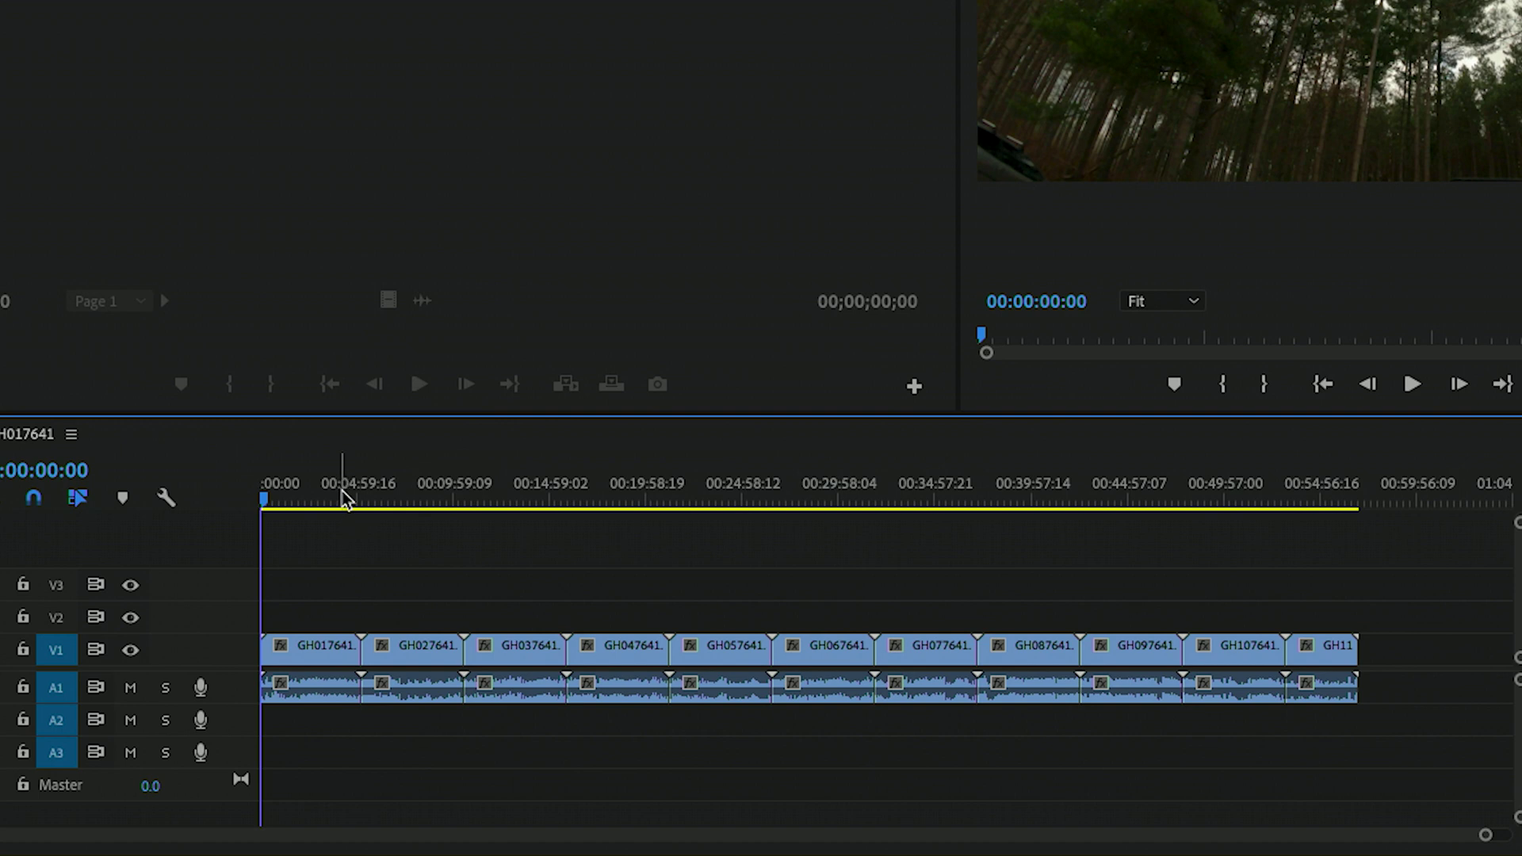
key(equal)
key(equal)
drag(342, 496, 1307, 501)
scroll(1221, 549, down, 3)
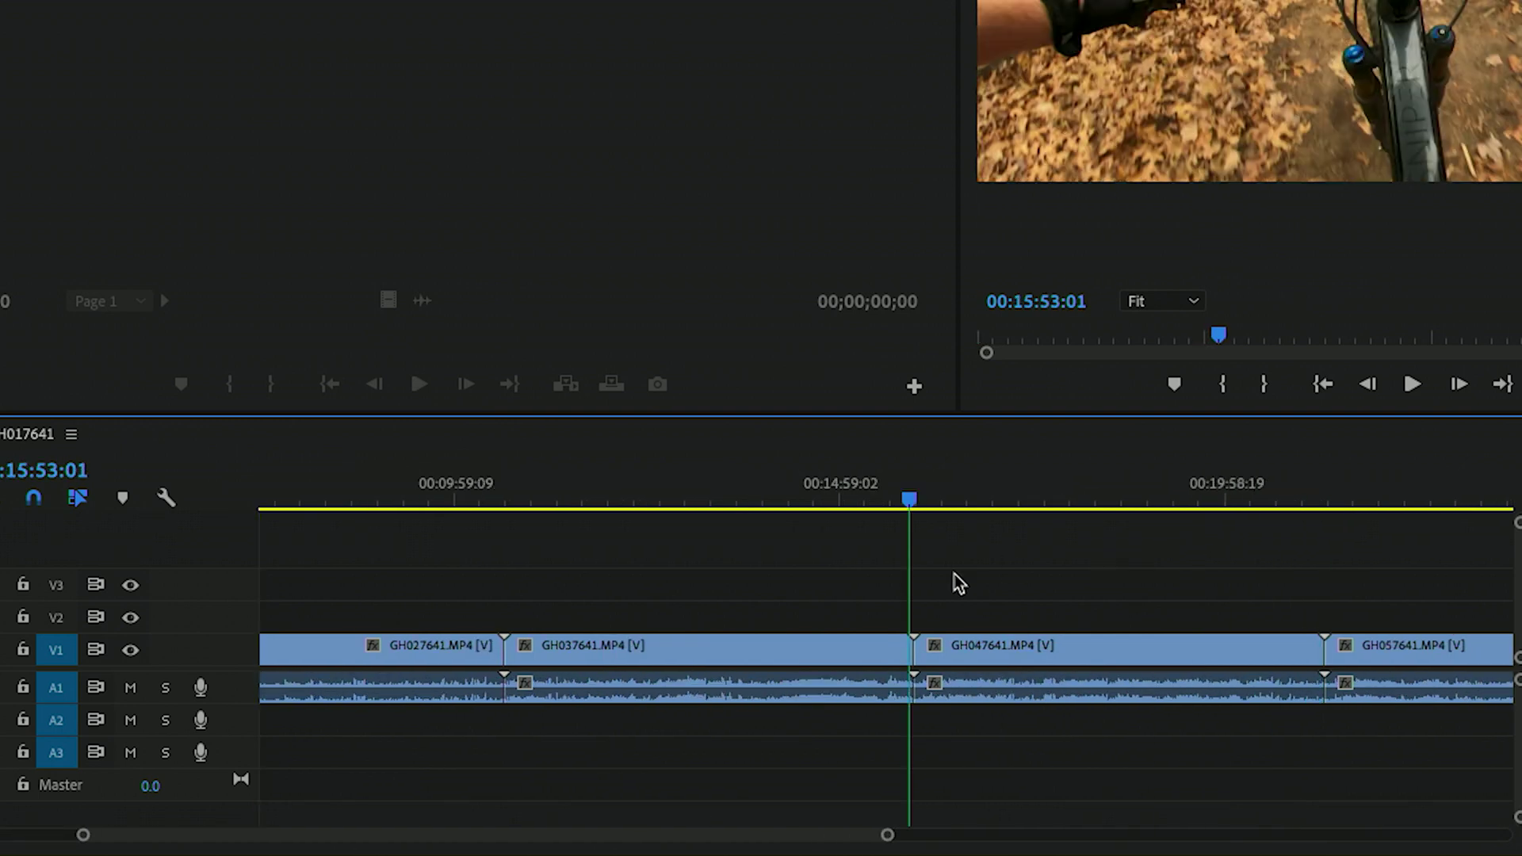
key(equal)
key(equal)
click(900, 500)
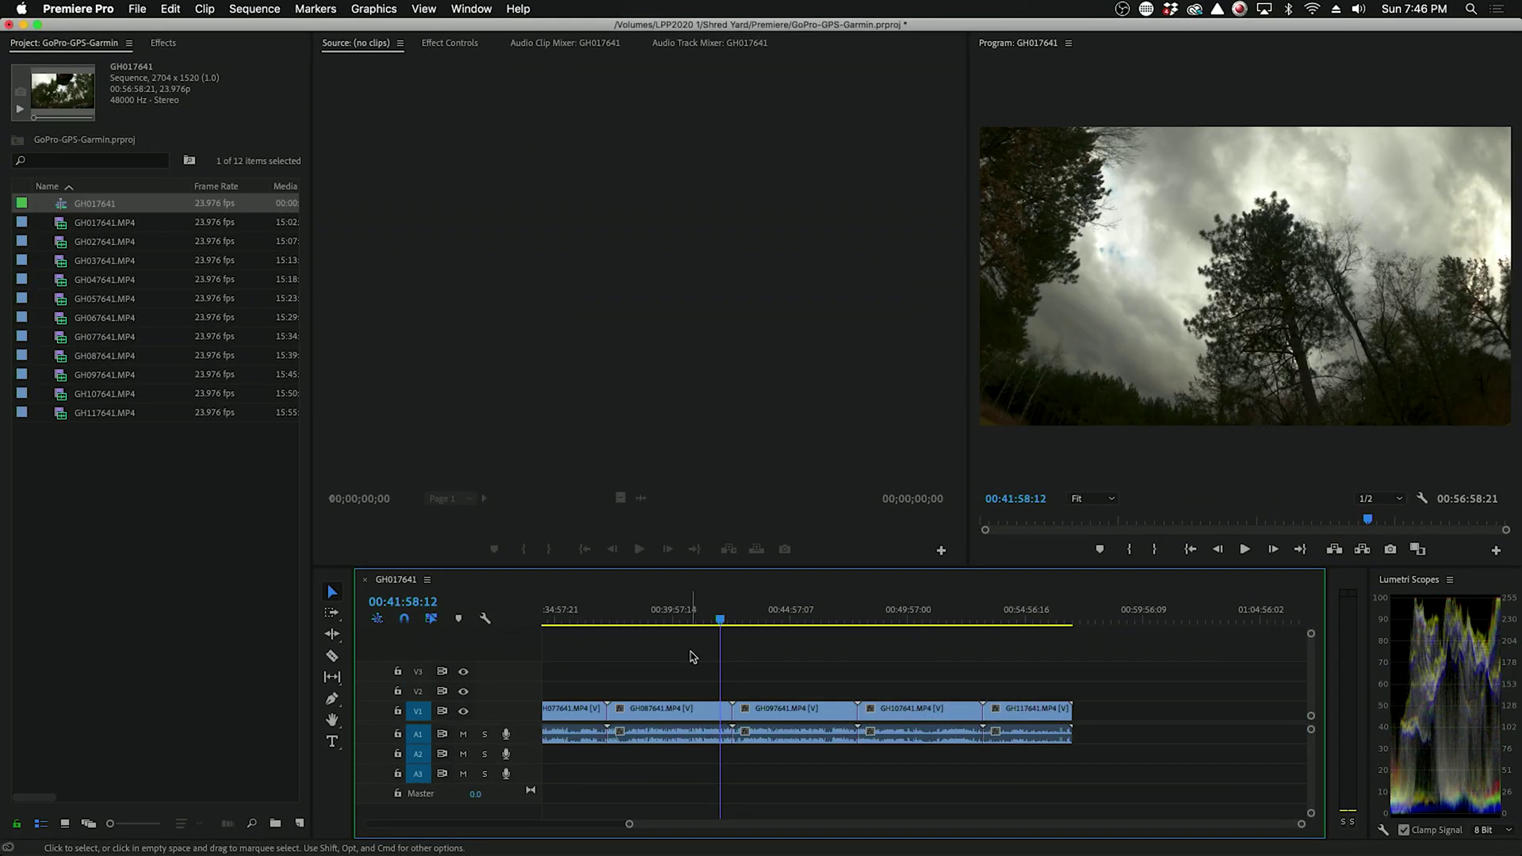
key(super+m)
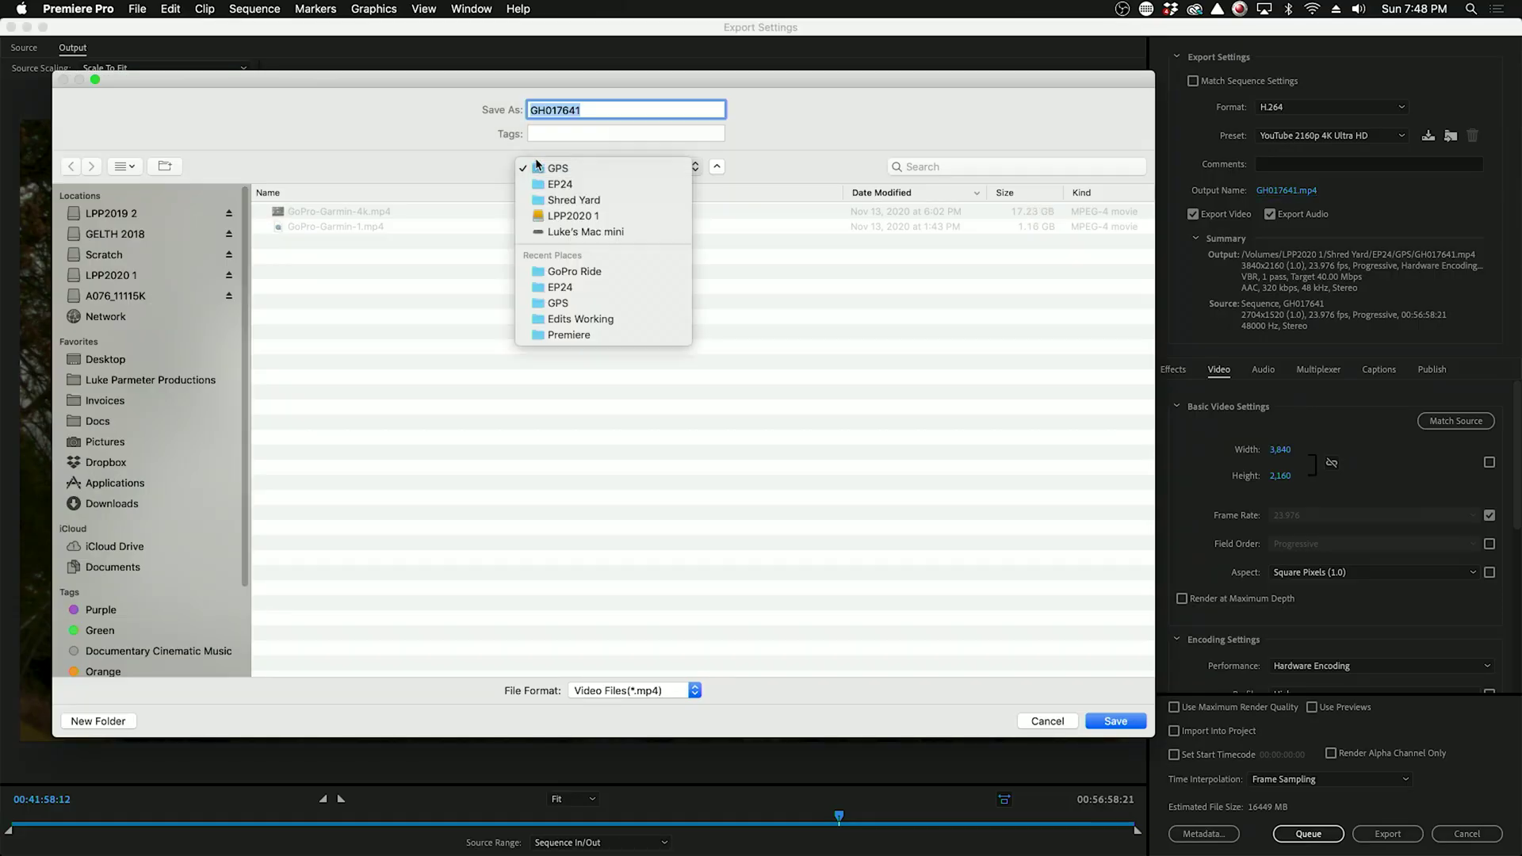
Step: Name the export 'GoPro Garmin 4k' in the Export folder and queue it in Media Encoder
click(554, 184)
double_click(282, 214)
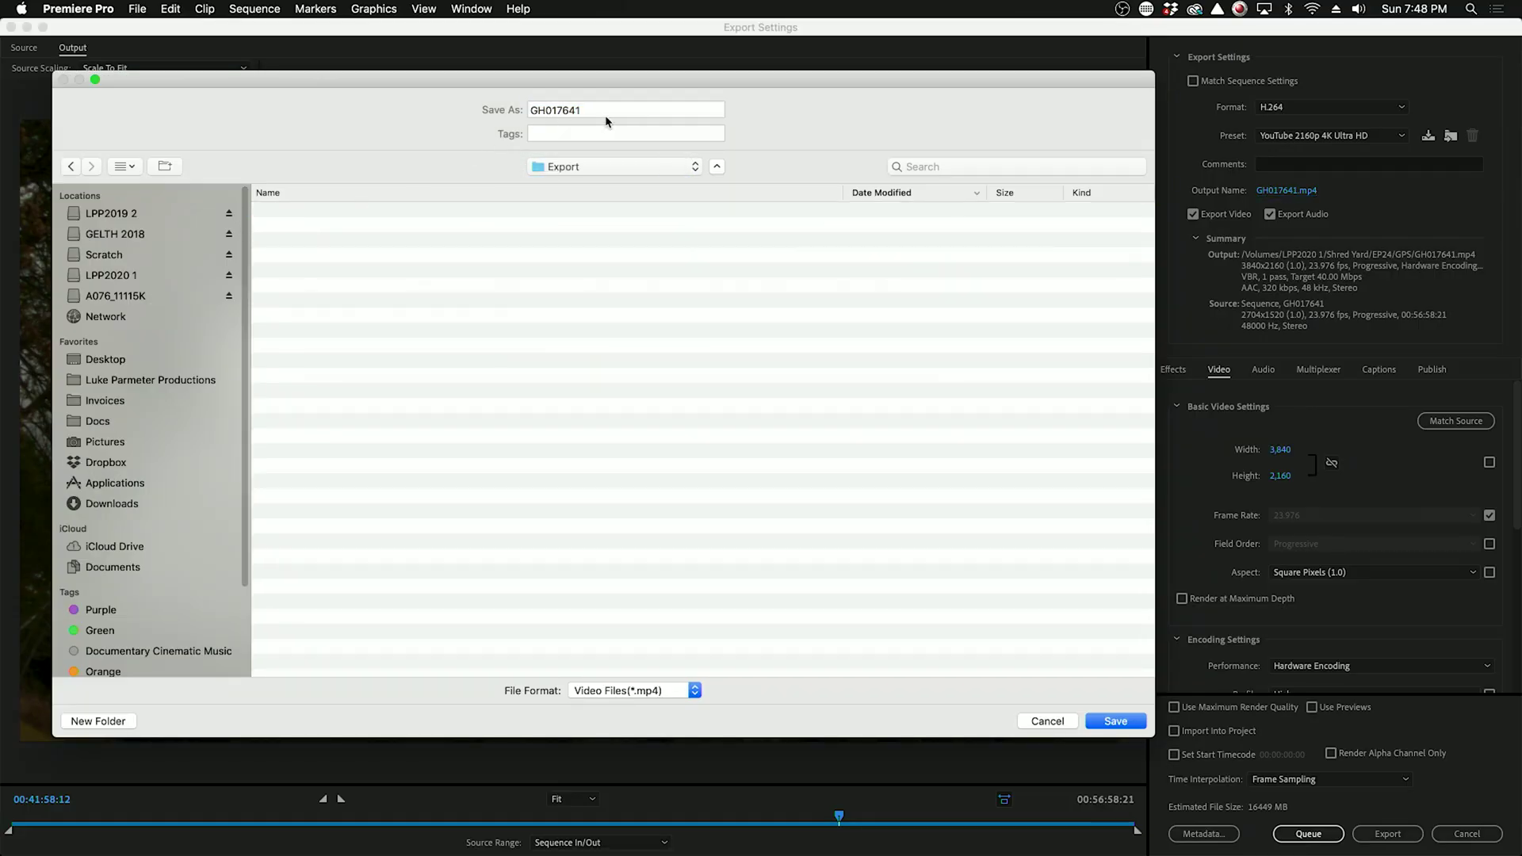
text(GoPro Garm)
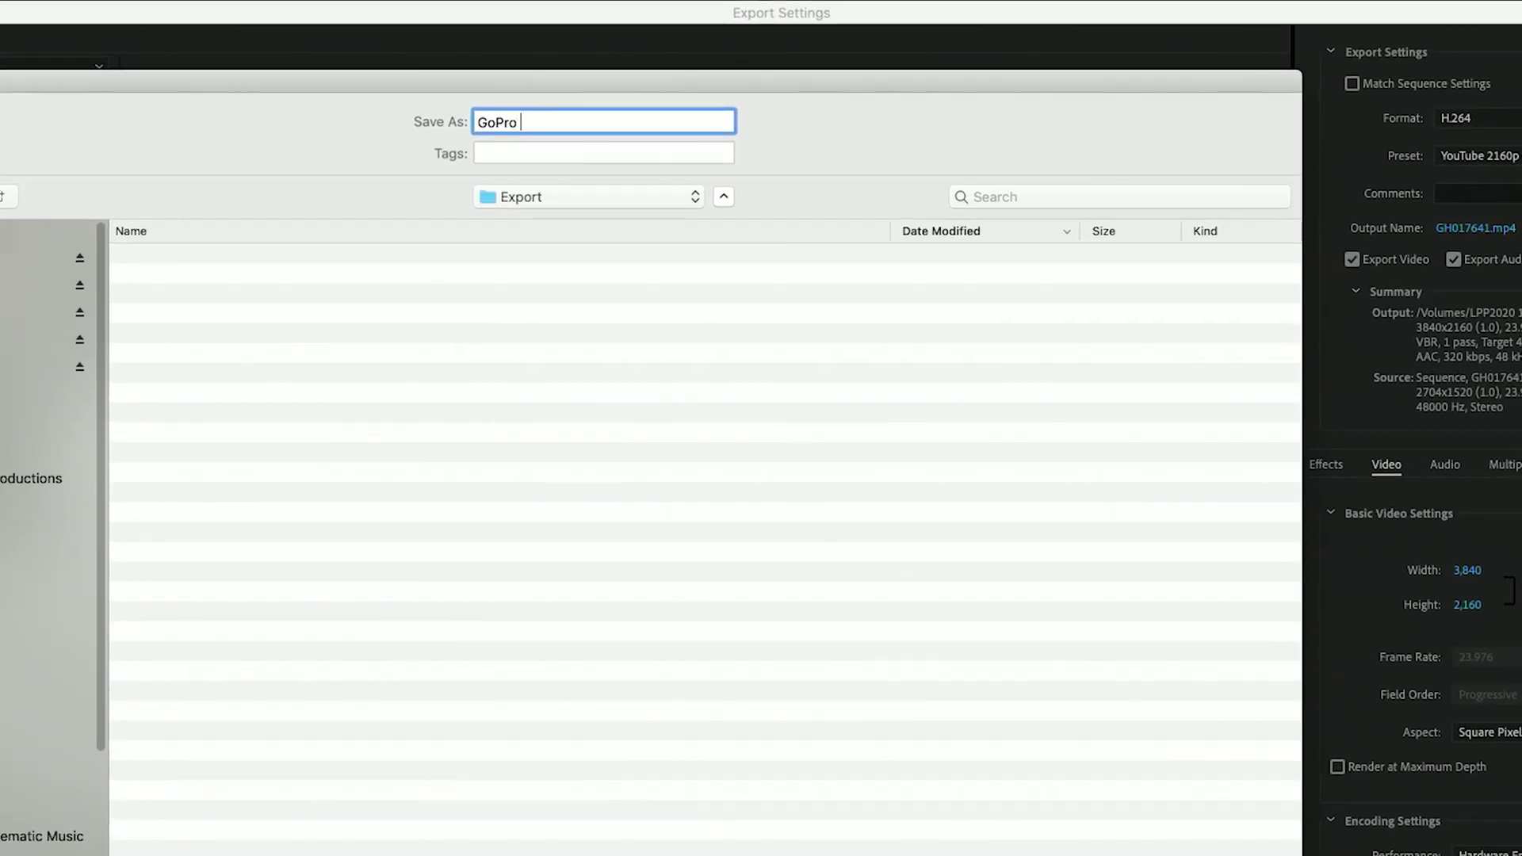
text(in 4k)
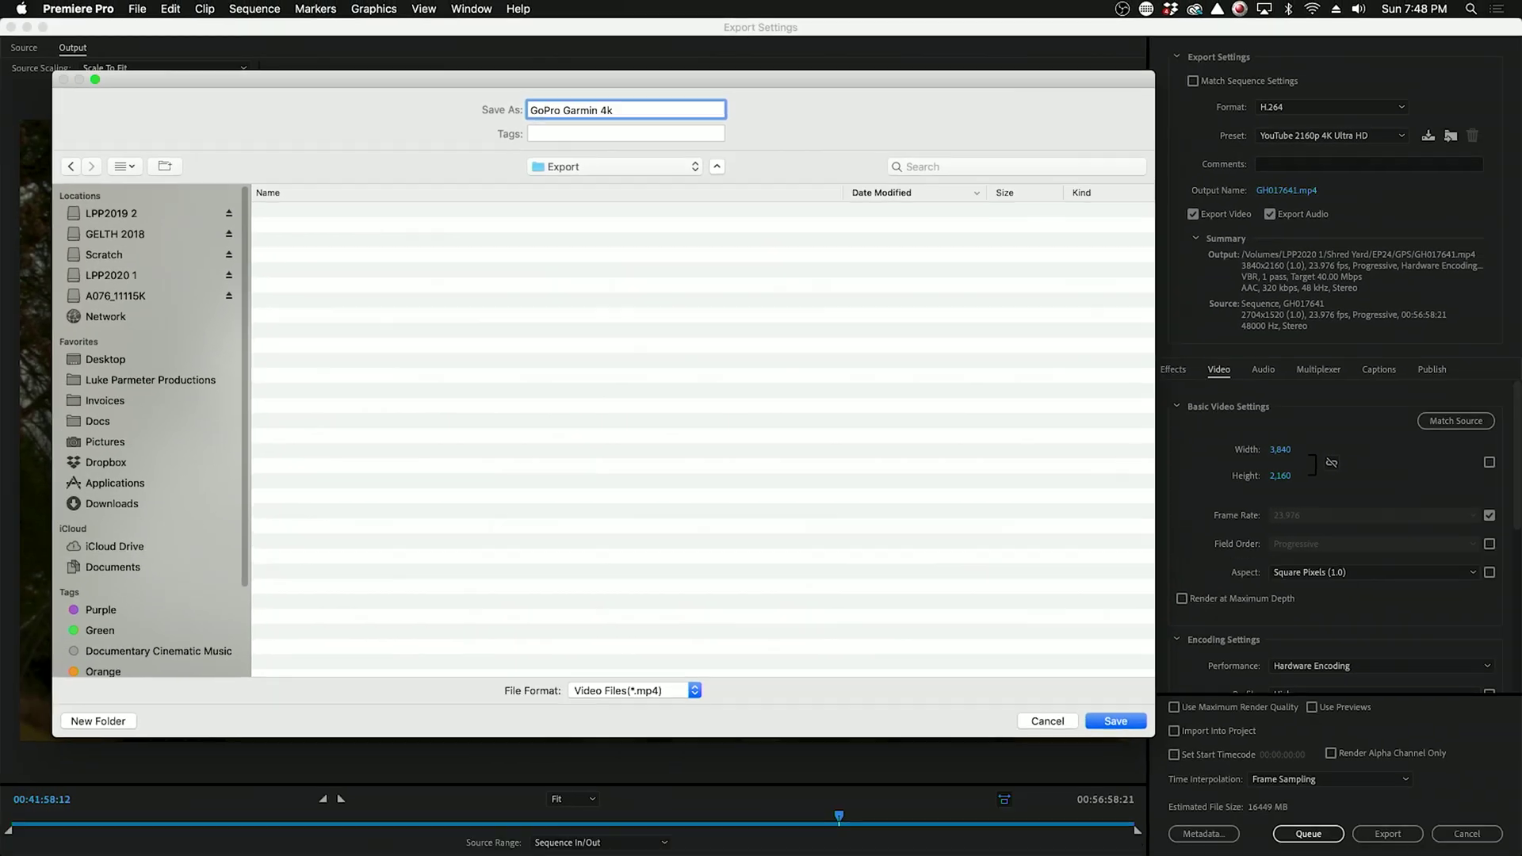
key(Return)
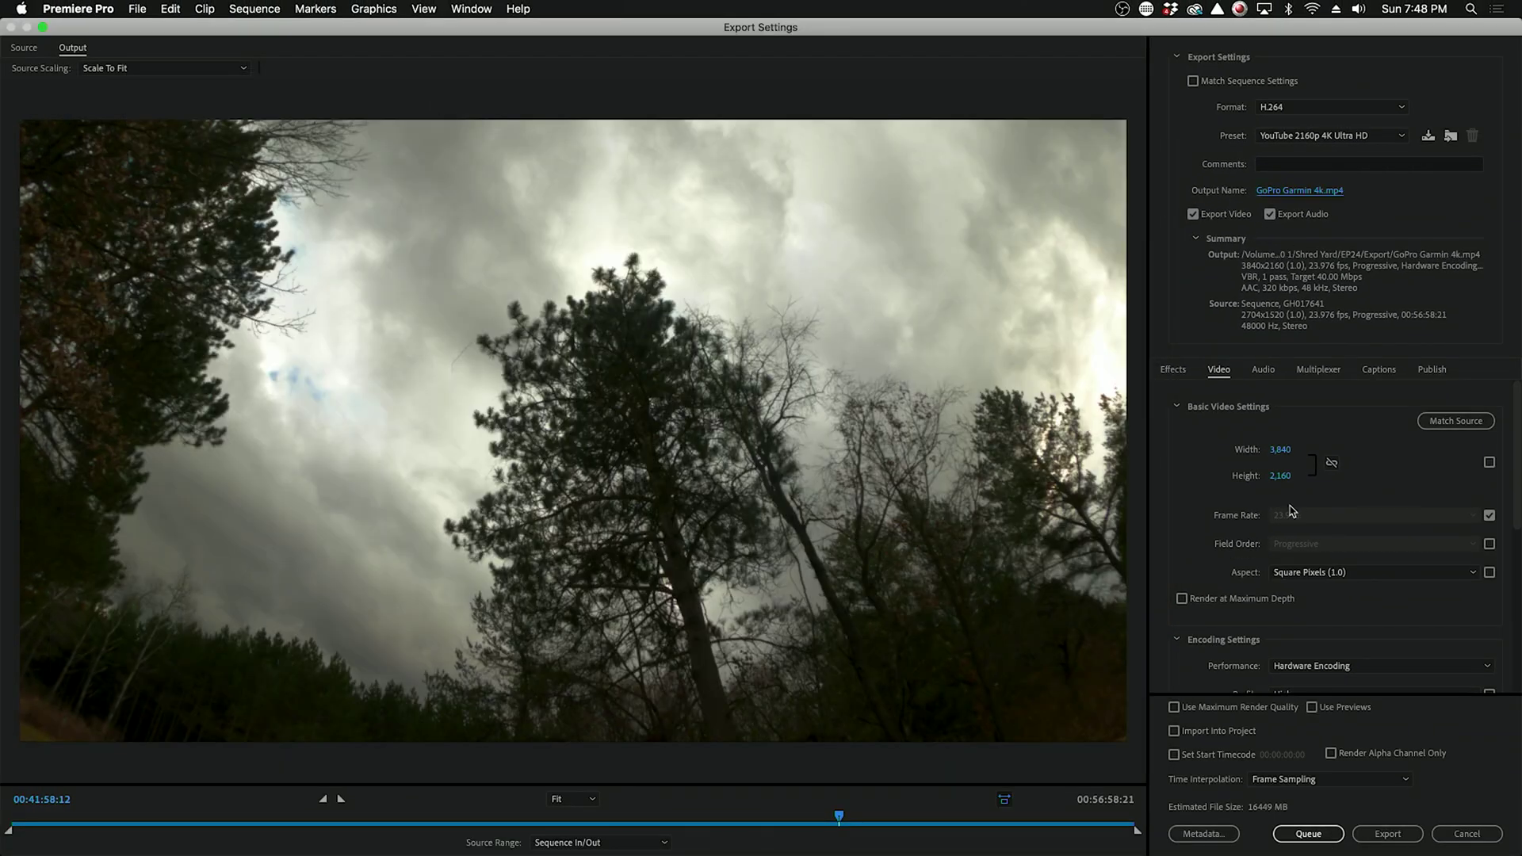
scroll(1276, 527, down, 3)
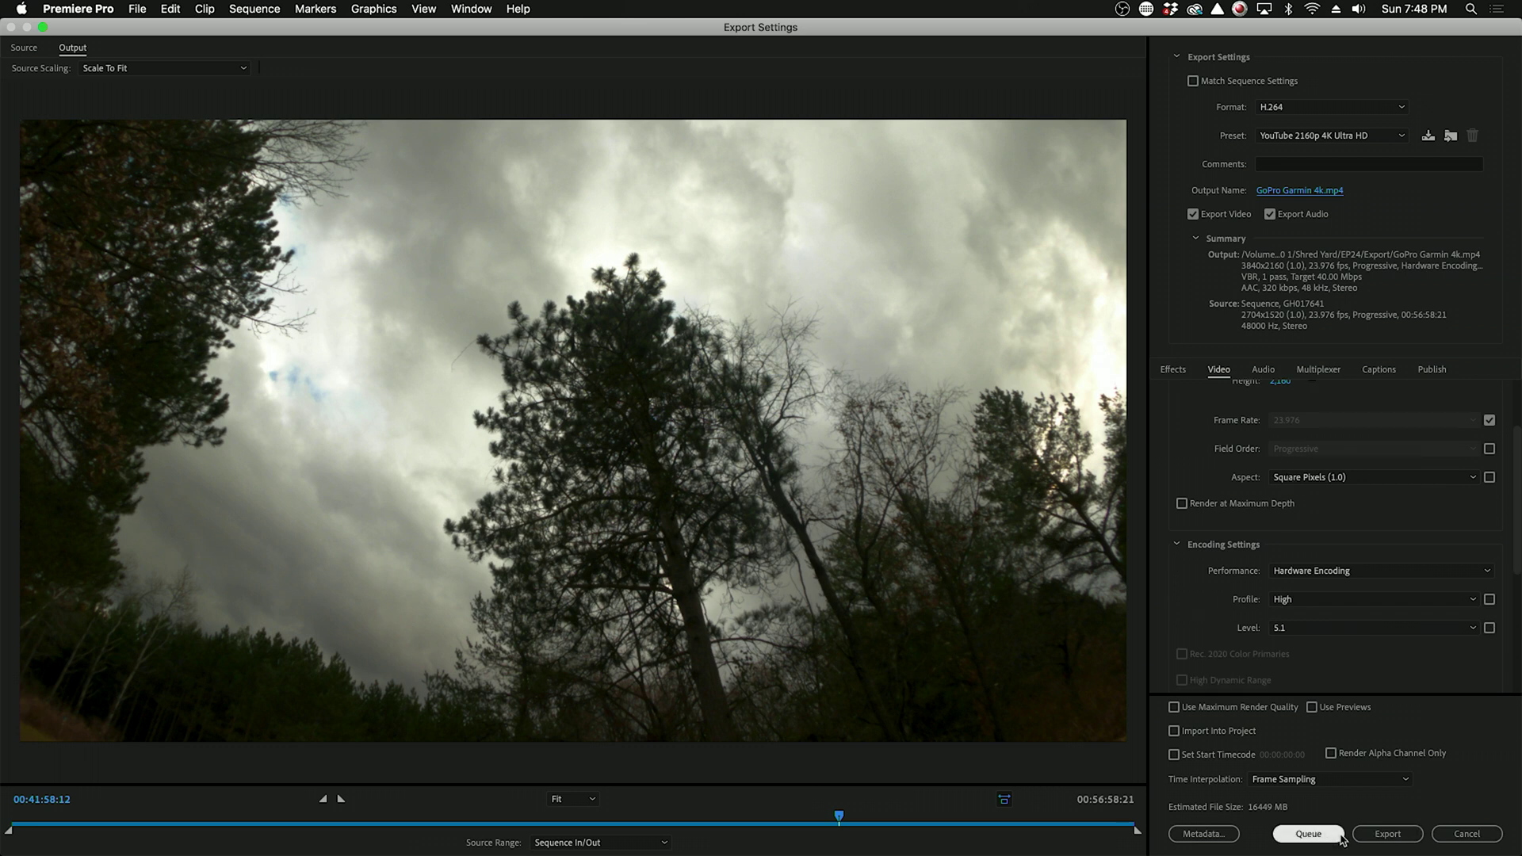
click(1387, 834)
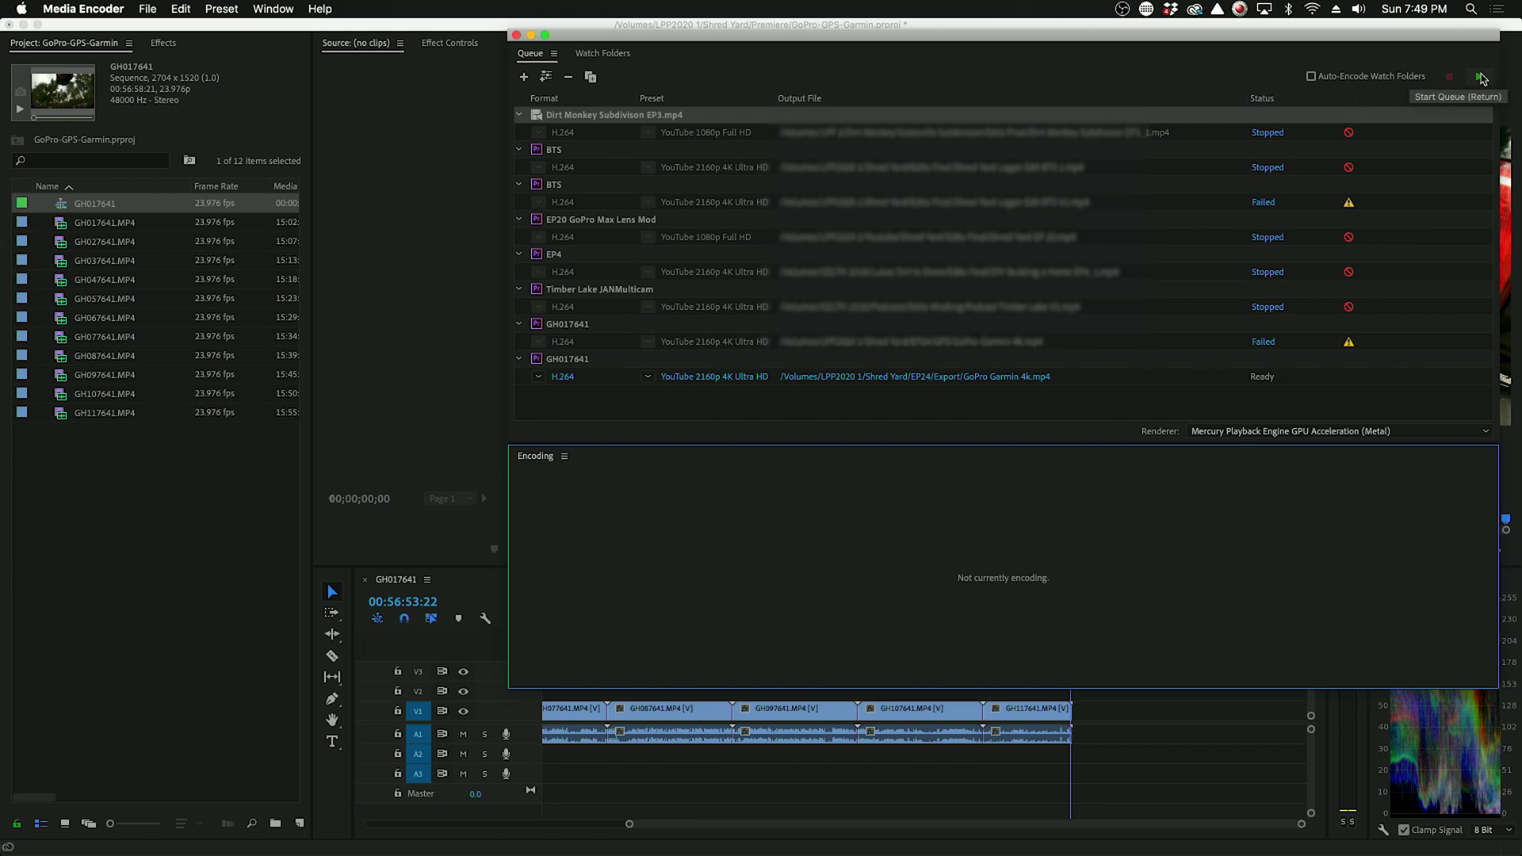
Step: Start the Media Encoder queue to render the GoPro Garmin 4k job
click(1481, 77)
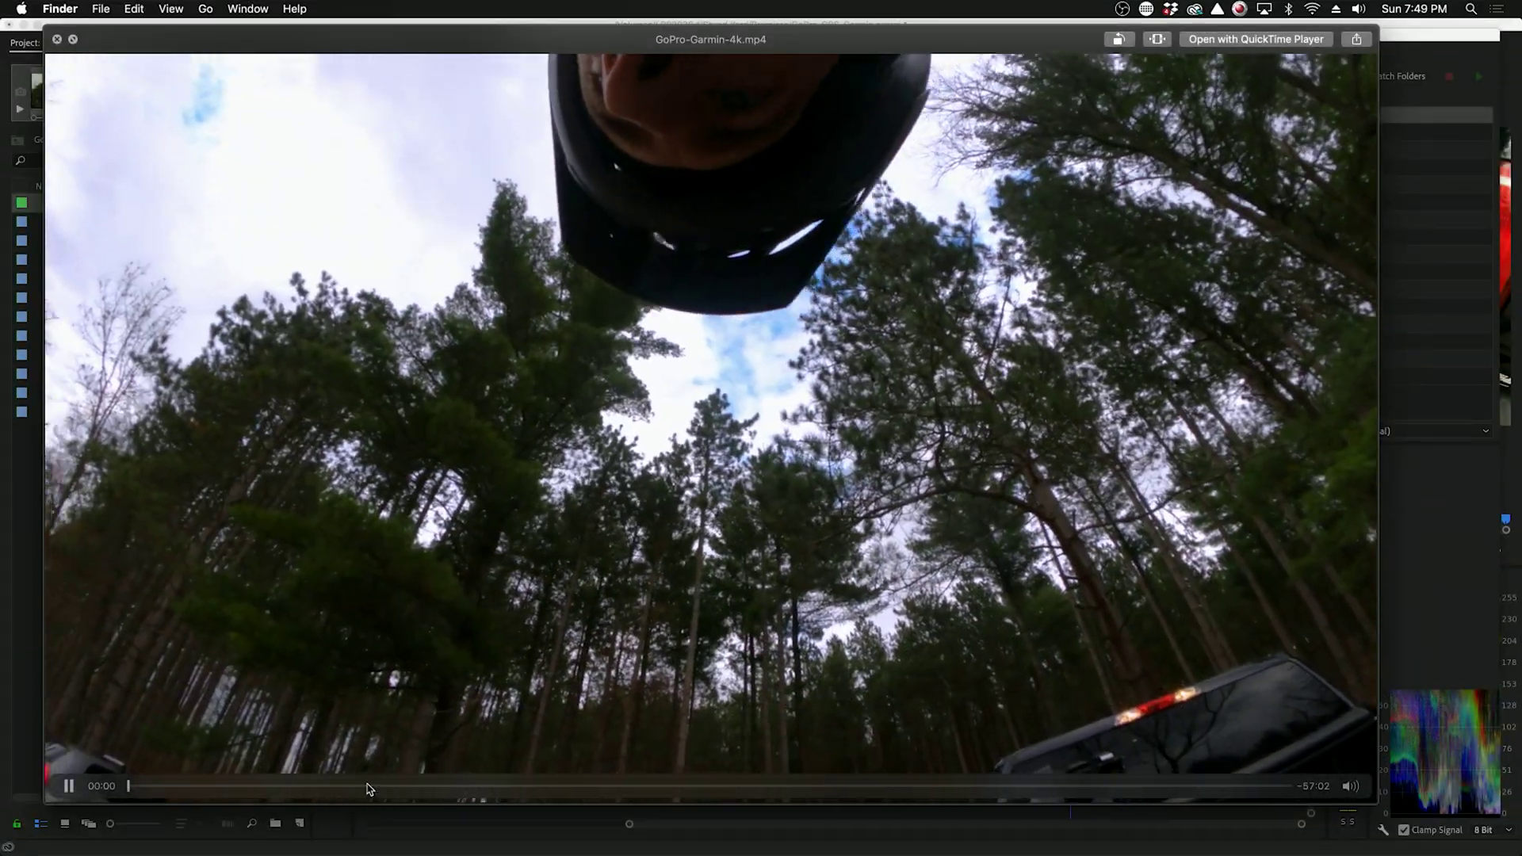
Step: Skim the exported GoPro-Garmin-4k.mp4 preview to its end, then launch VIRB Edit
drag(367, 788, 1274, 743)
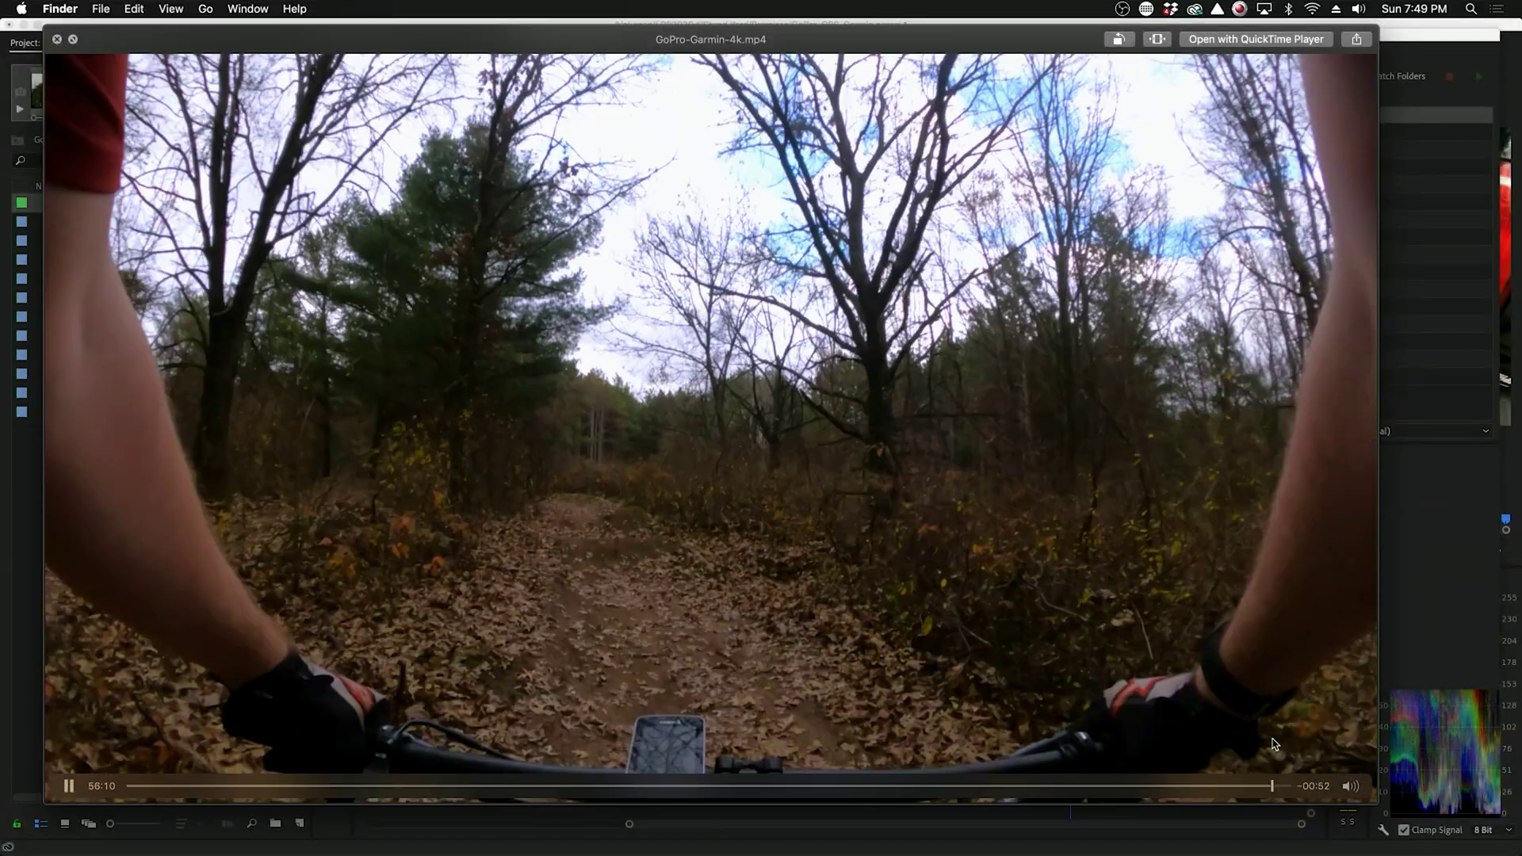
key(space)
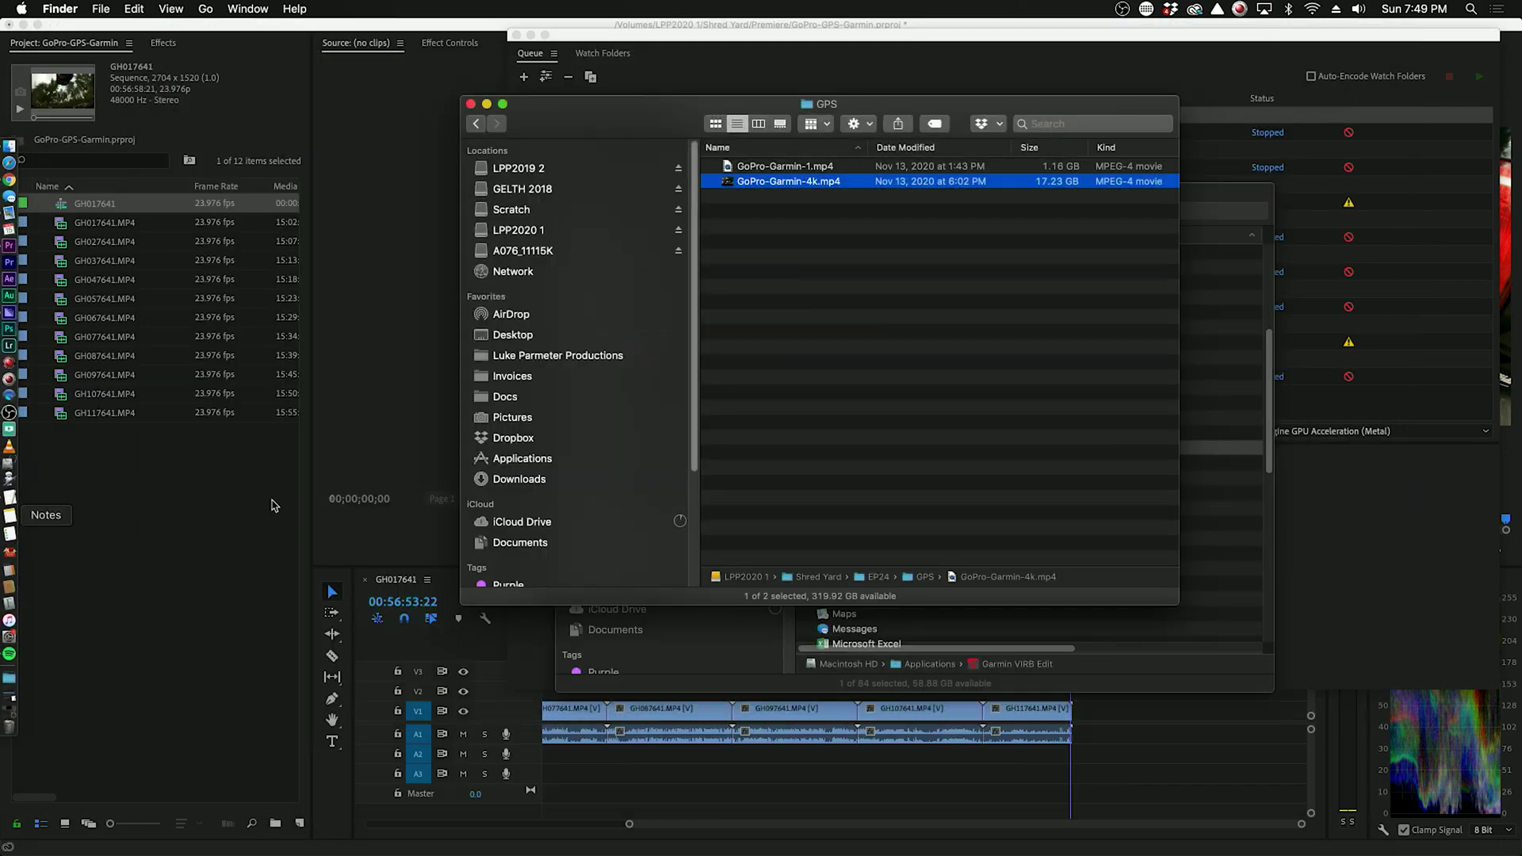
click(11, 516)
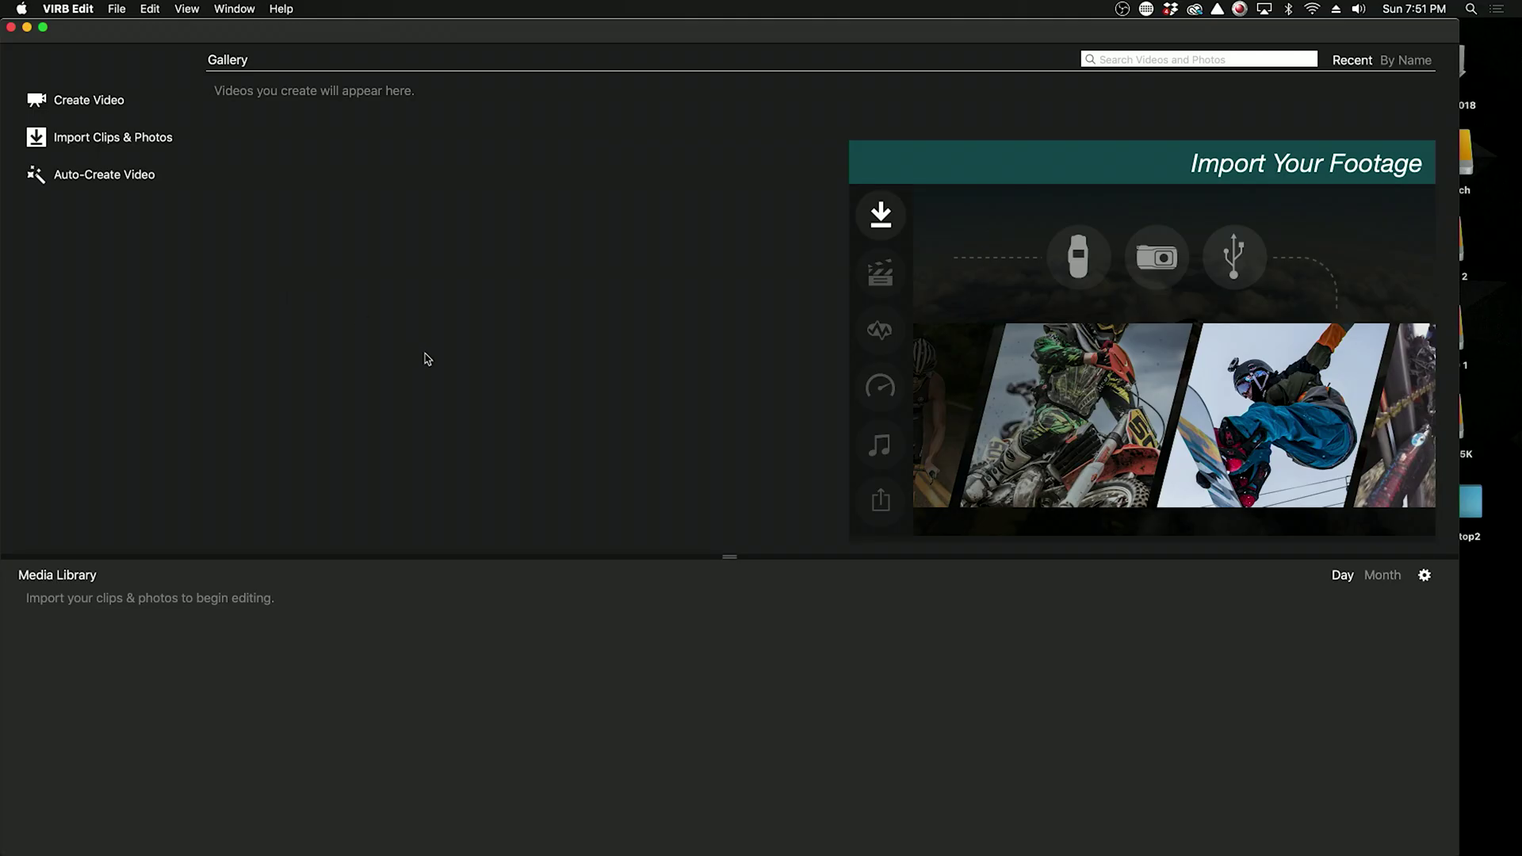
Step: Import GoPro-Garmin-4k.mp4 from the Export folder without copying it, skipping optimization
click(156, 140)
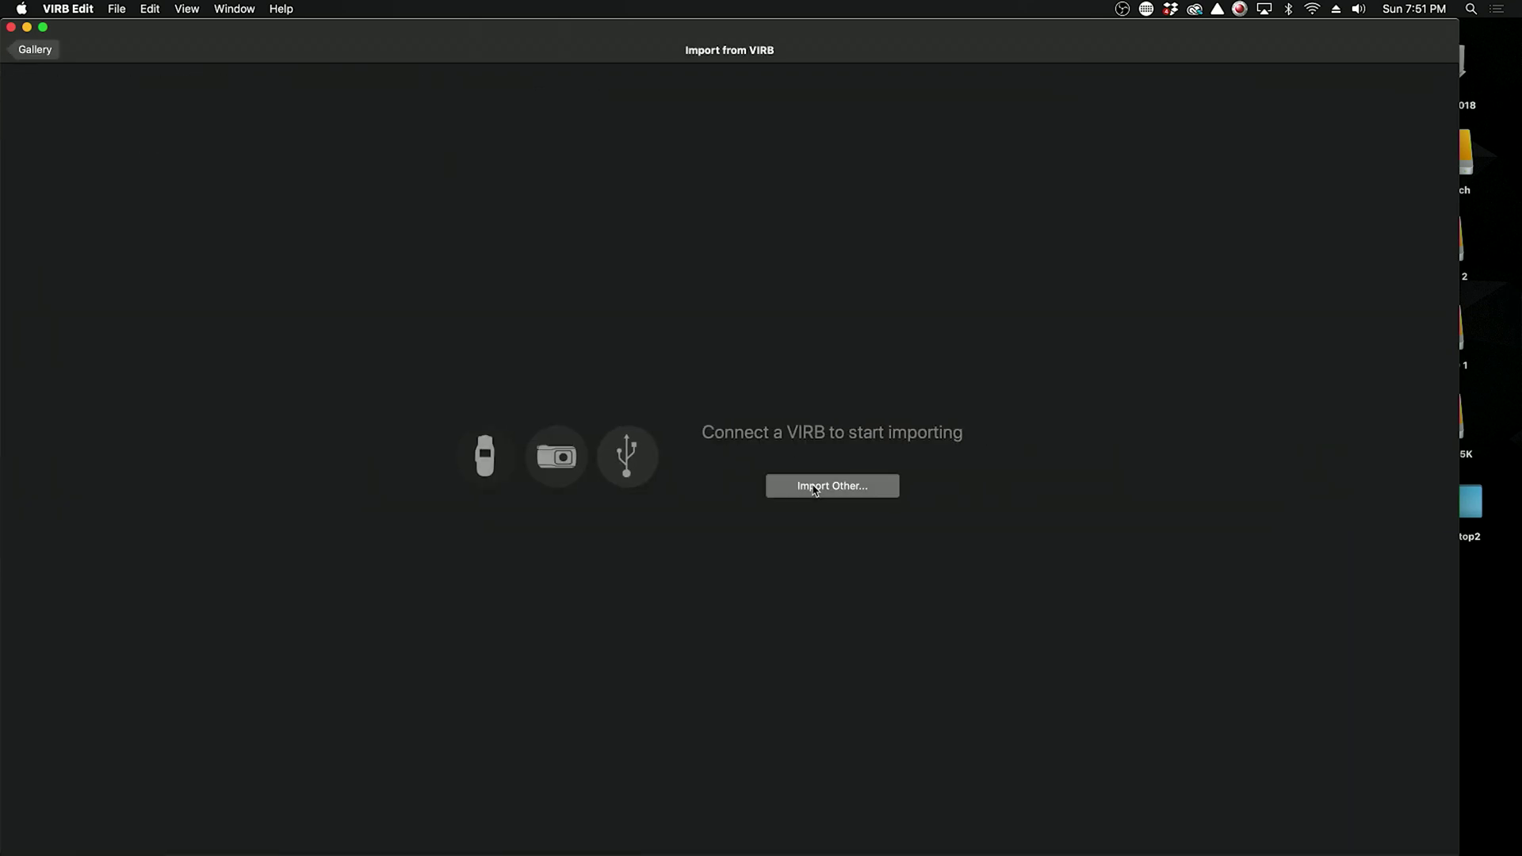
click(815, 488)
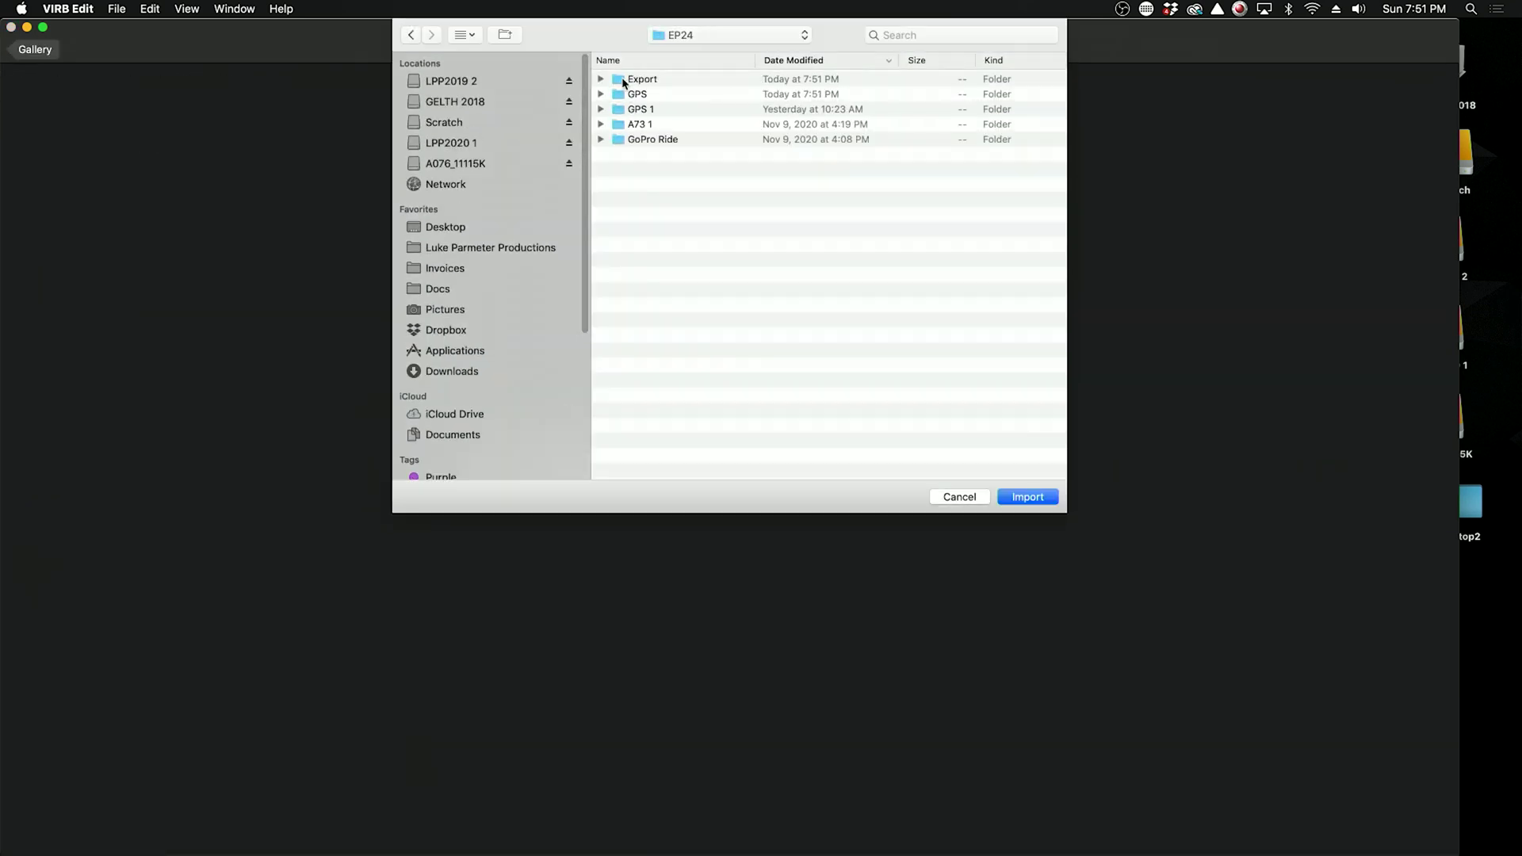
double_click(626, 79)
click(667, 79)
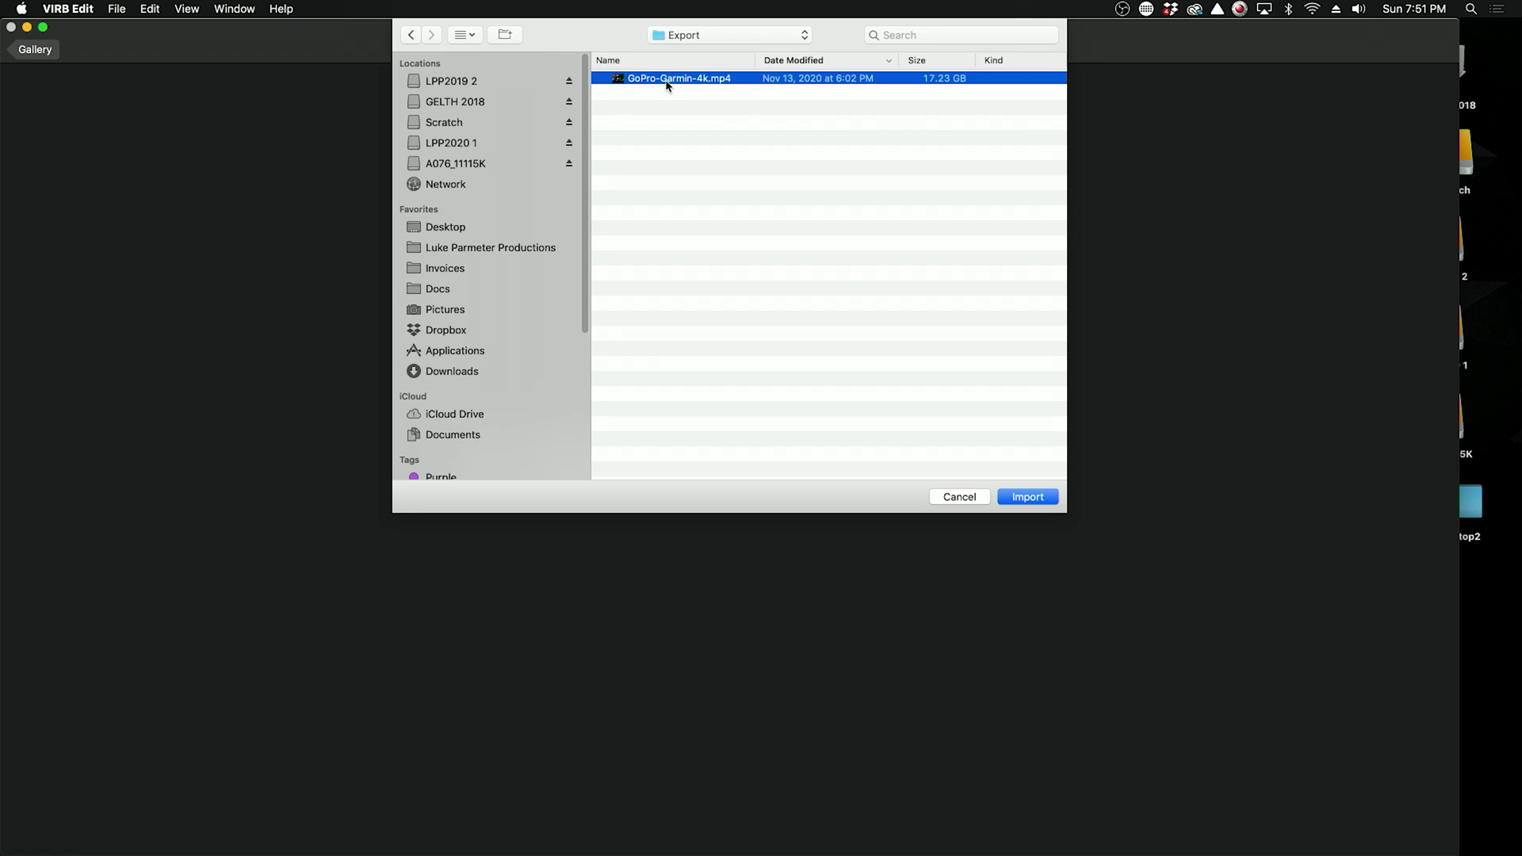
double_click(666, 79)
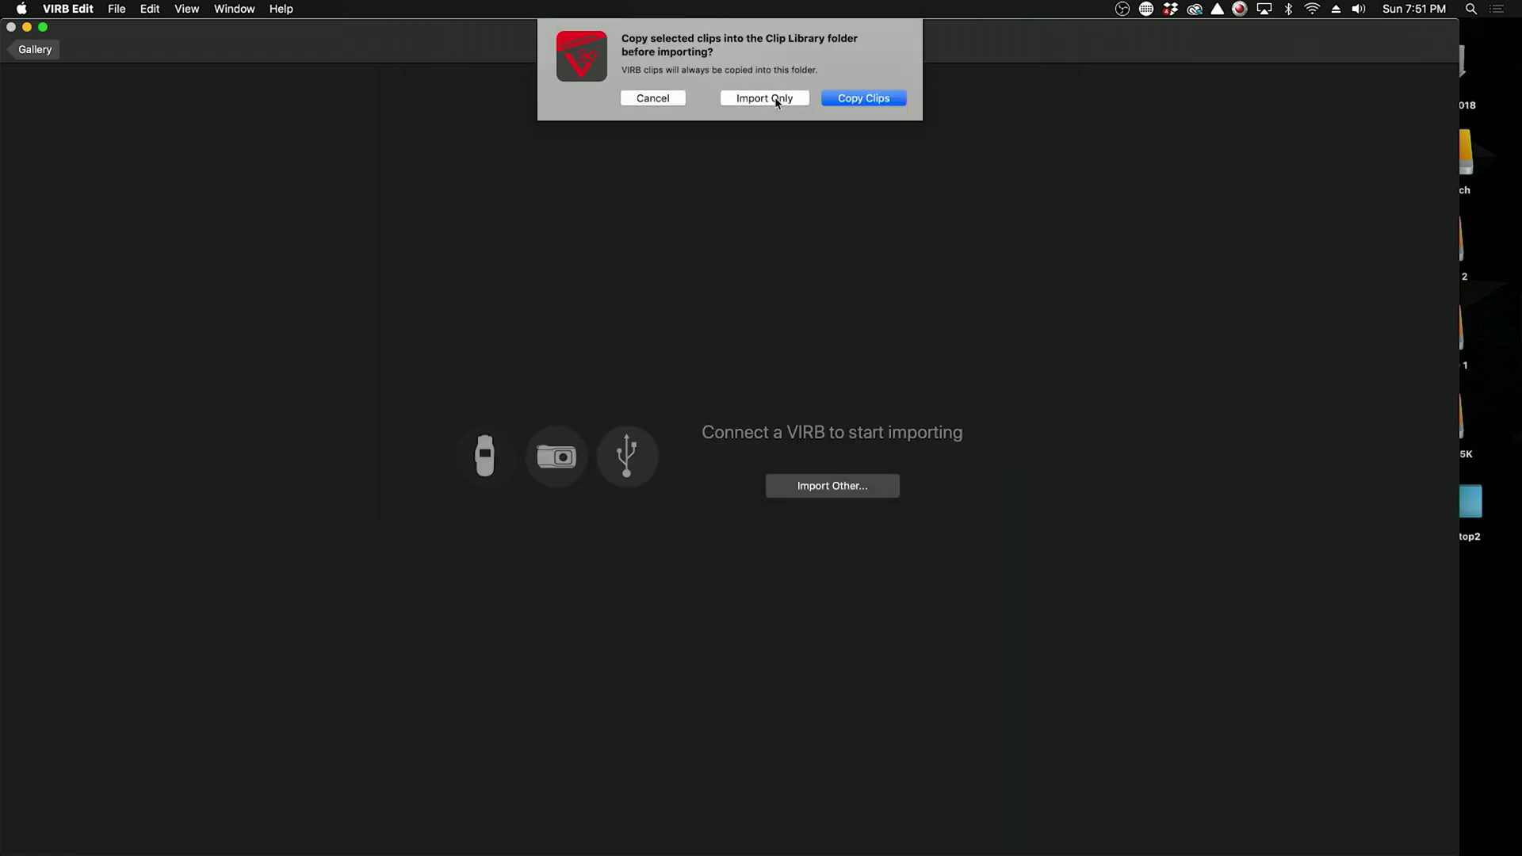
click(774, 99)
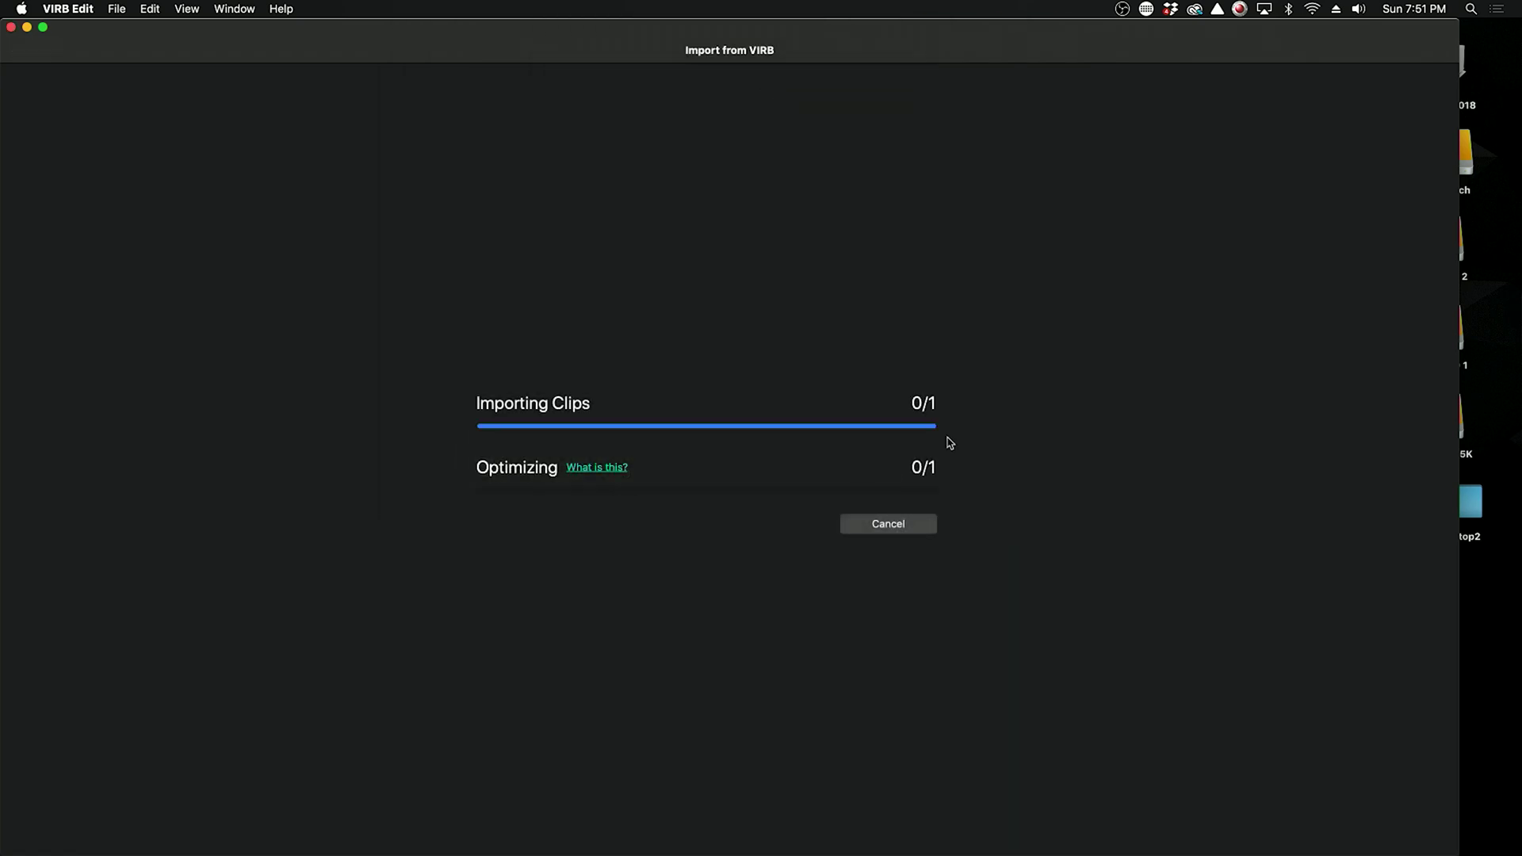
click(587, 470)
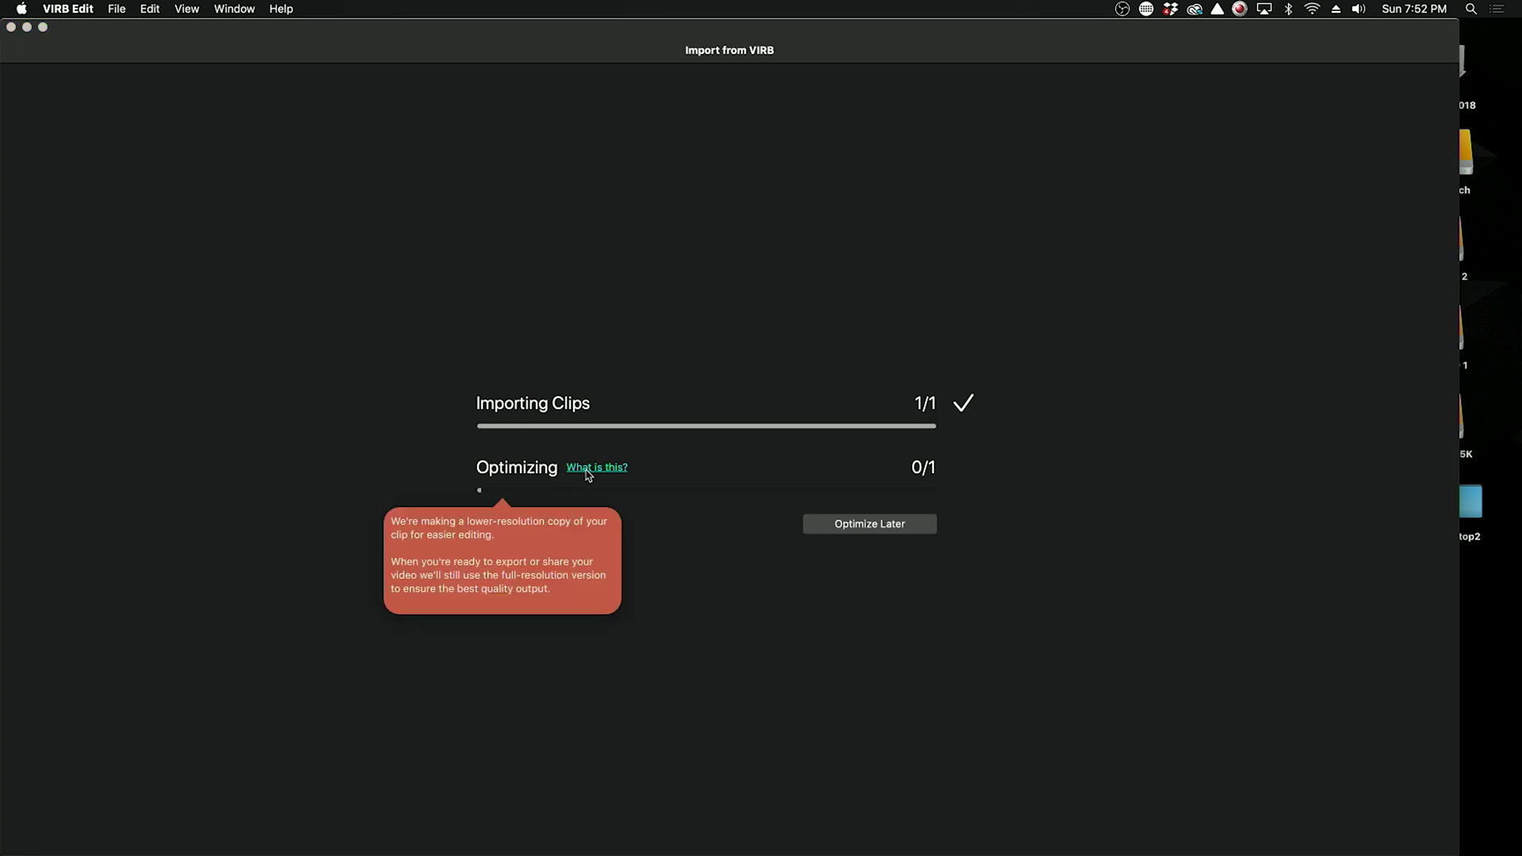
click(897, 525)
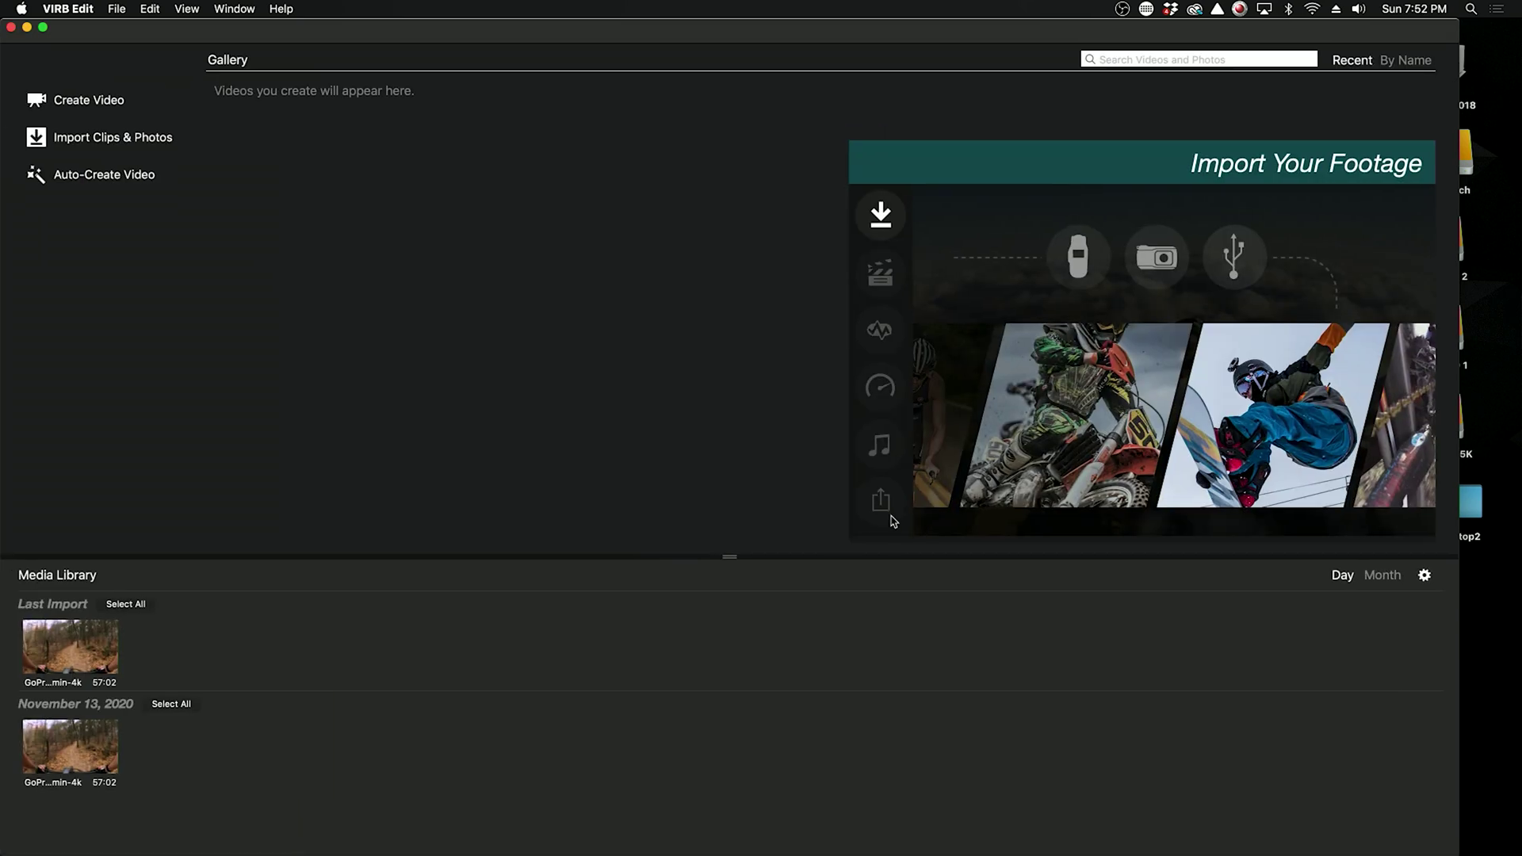
Step: Create a new video named GoPro-Garmin-4k from the imported clip, skipping optimization
click(62, 641)
right_click(64, 640)
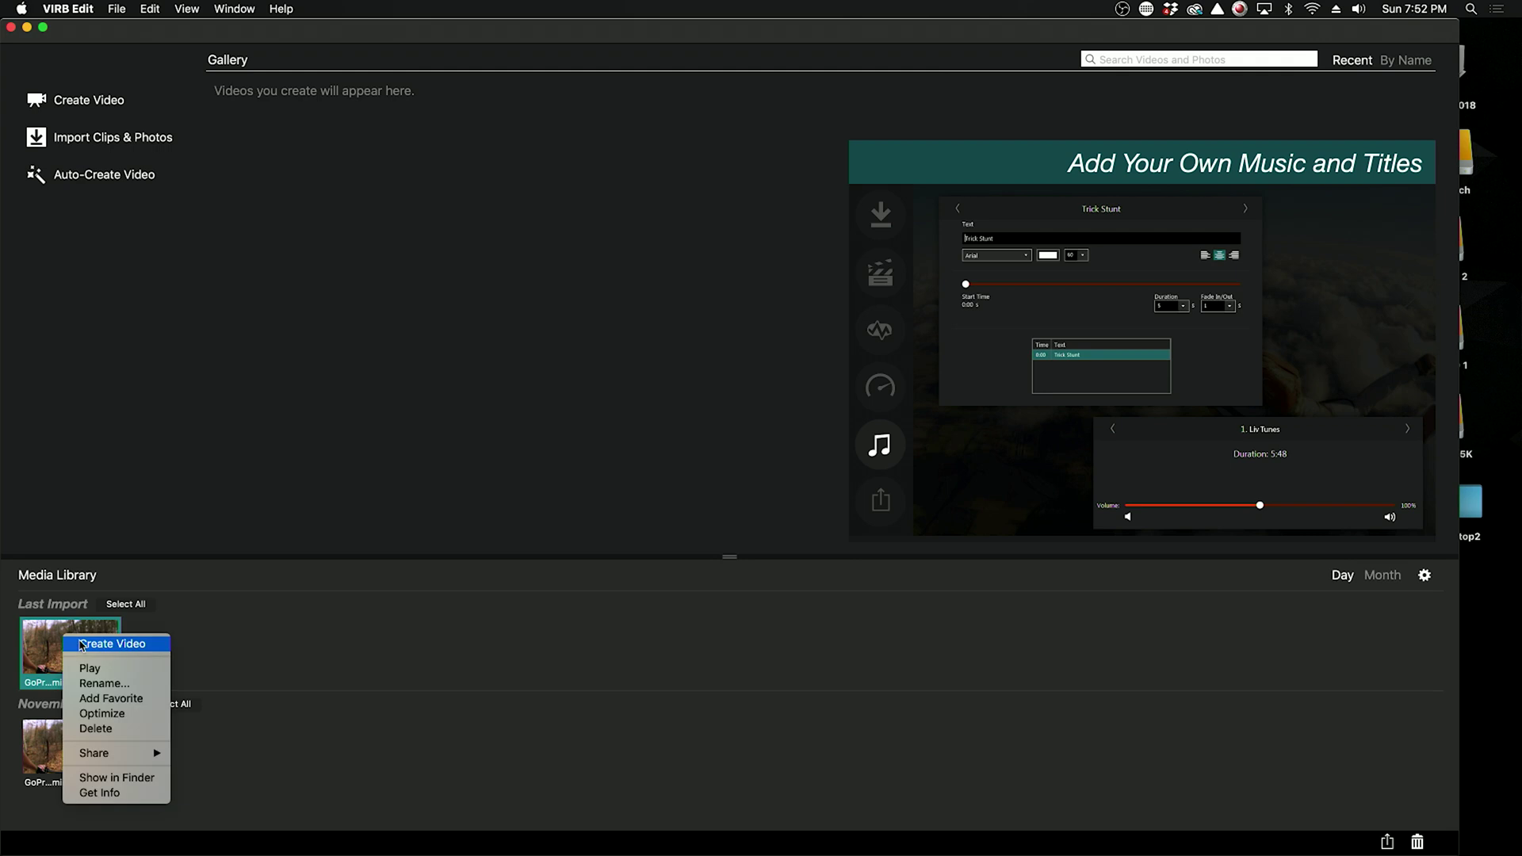
click(83, 644)
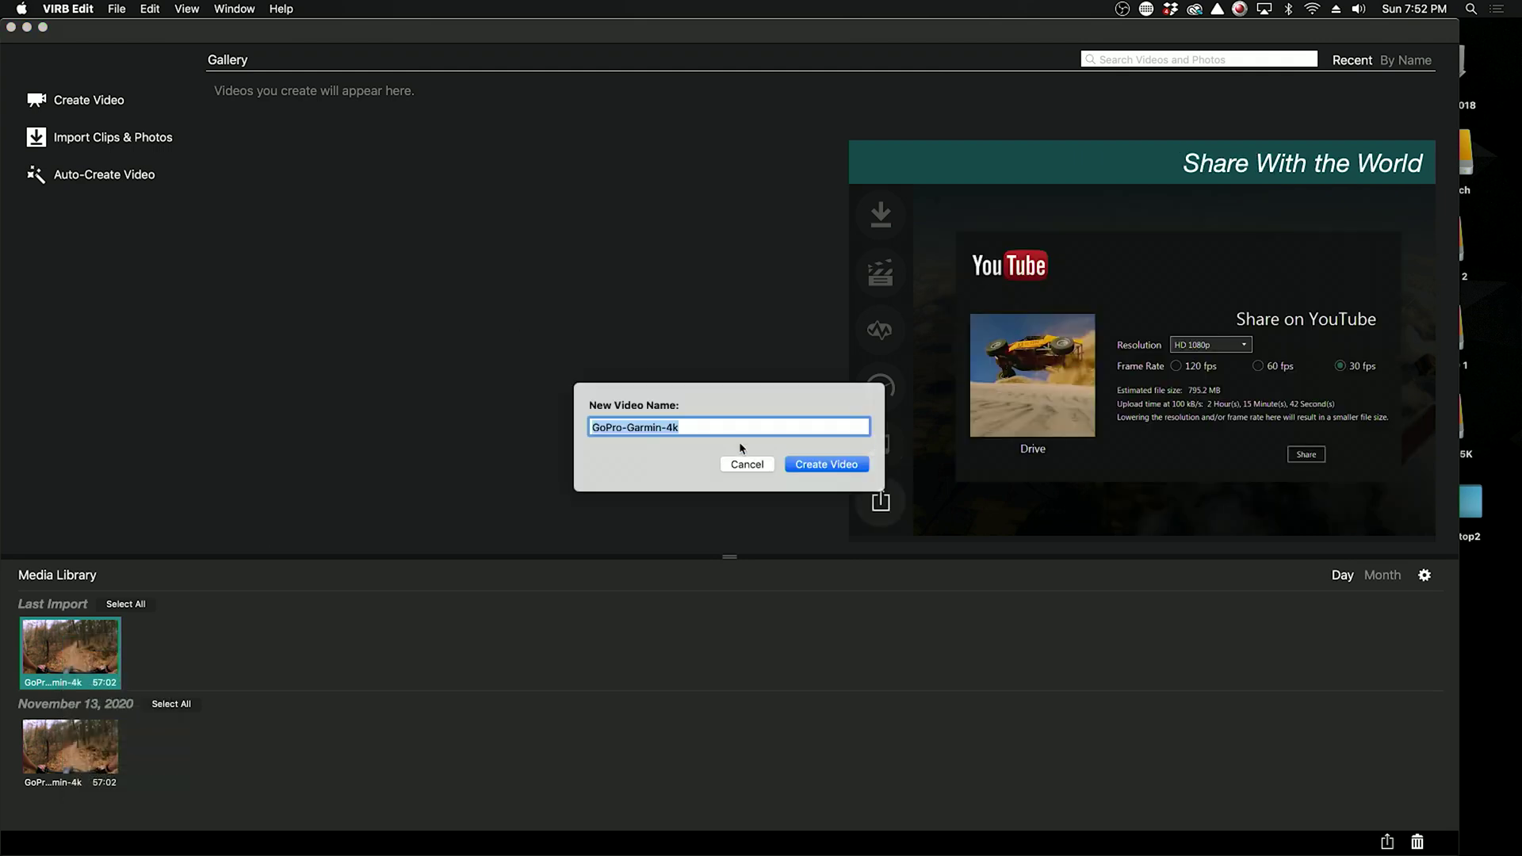
click(806, 465)
click(889, 97)
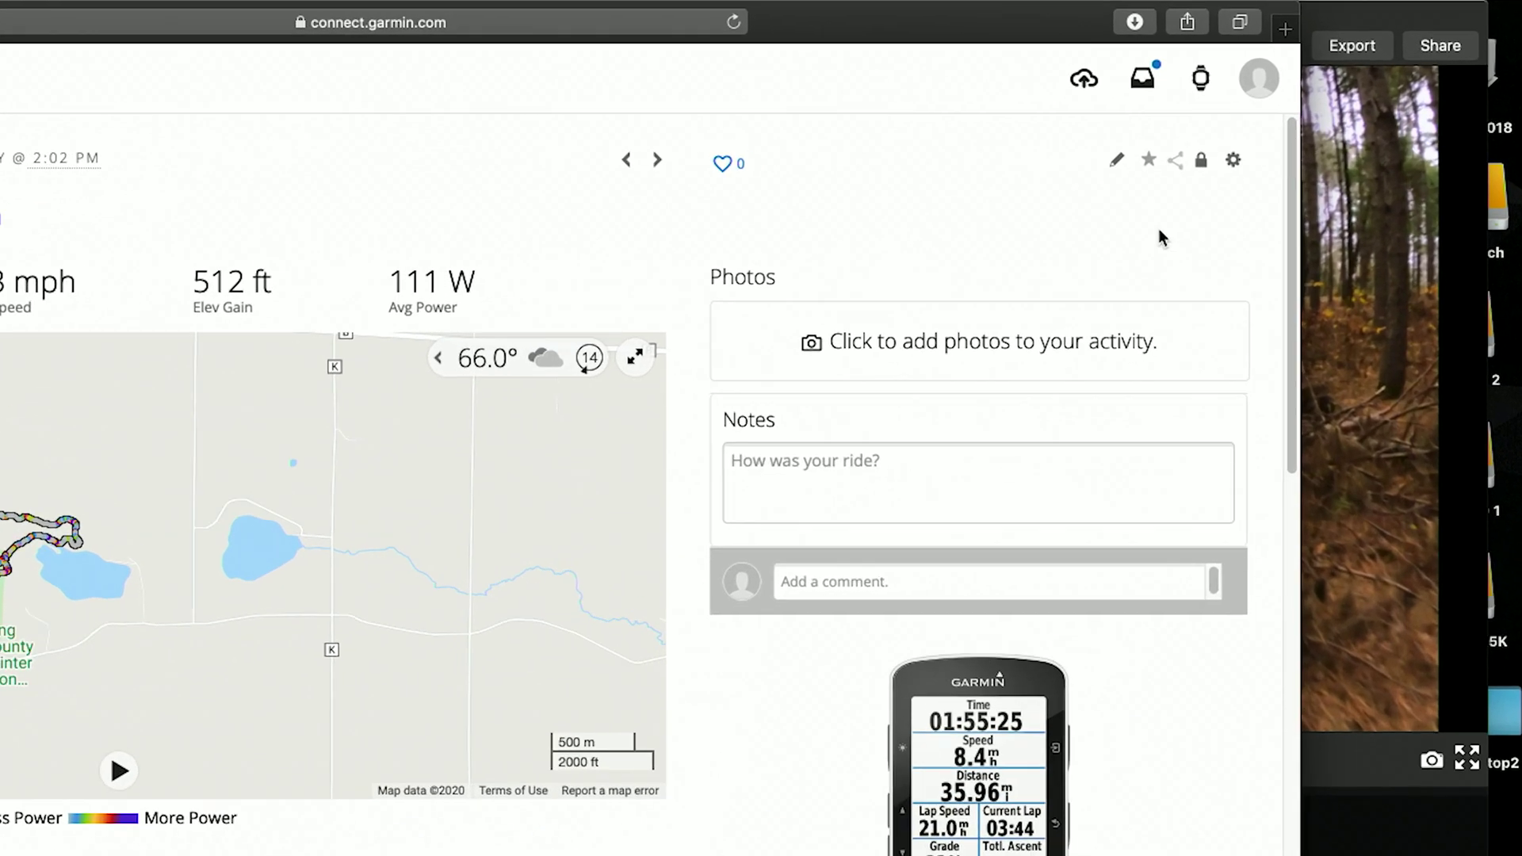
Step: Download the ride's original .fit file with Export Original from the gear menu
click(1286, 127)
click(1145, 352)
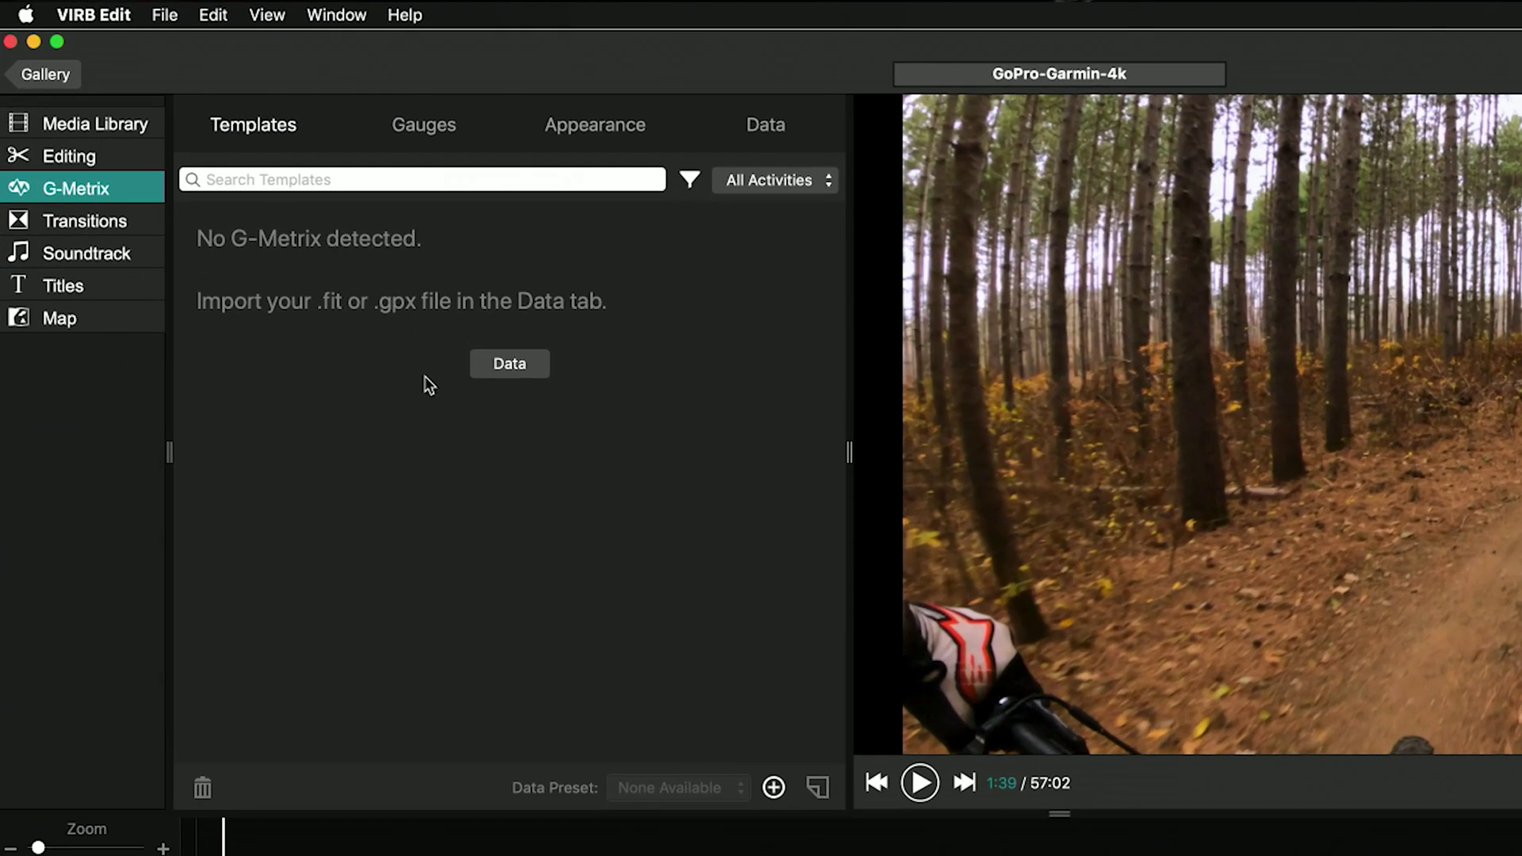
Step: Load the ACTIVITY.fit file from Downloads as the clip's G-Metrix log
click(504, 366)
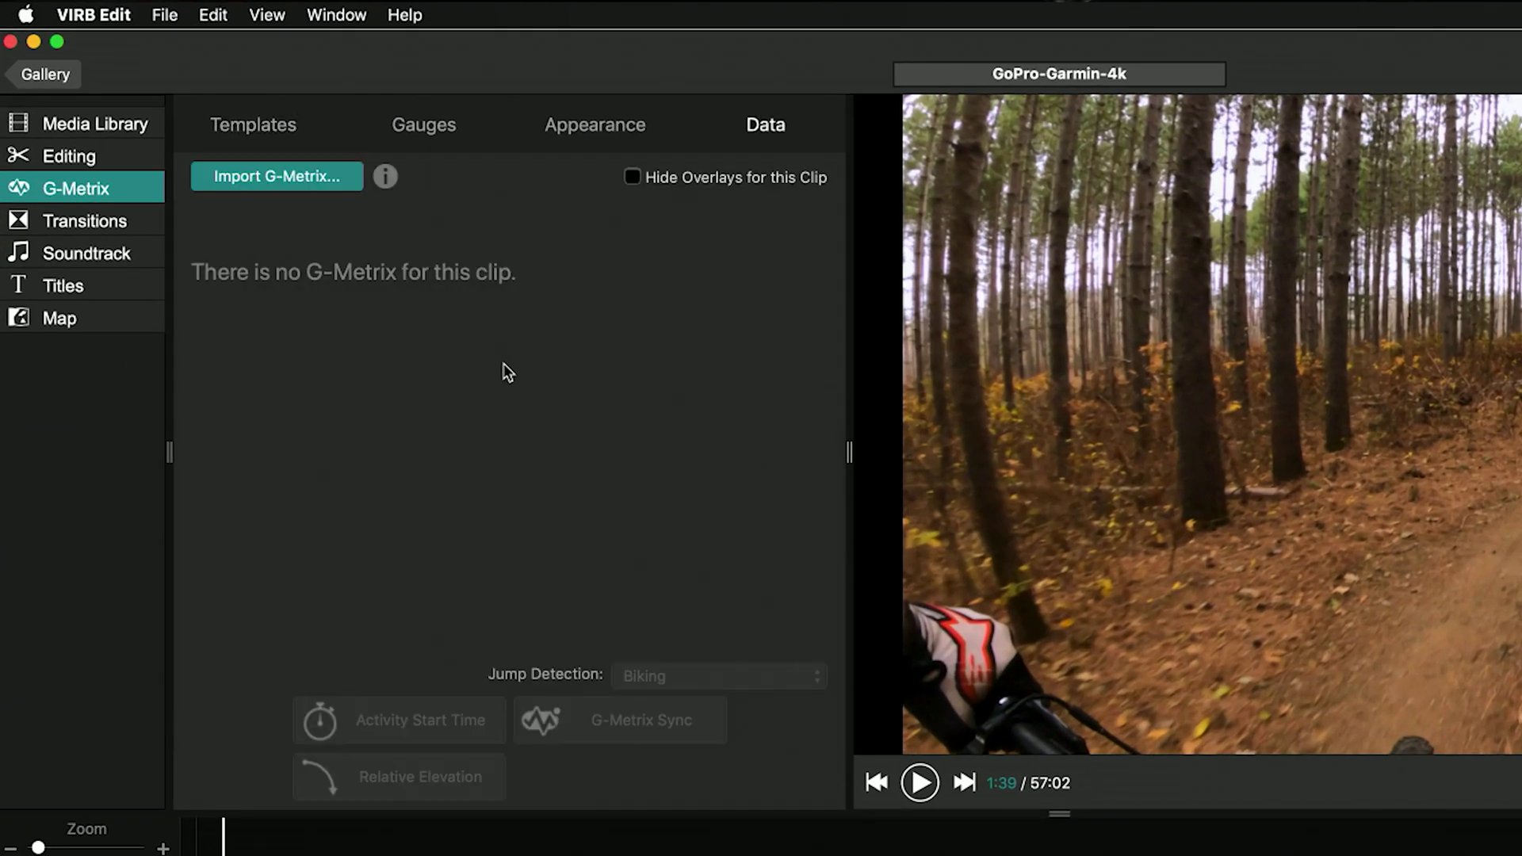
click(276, 176)
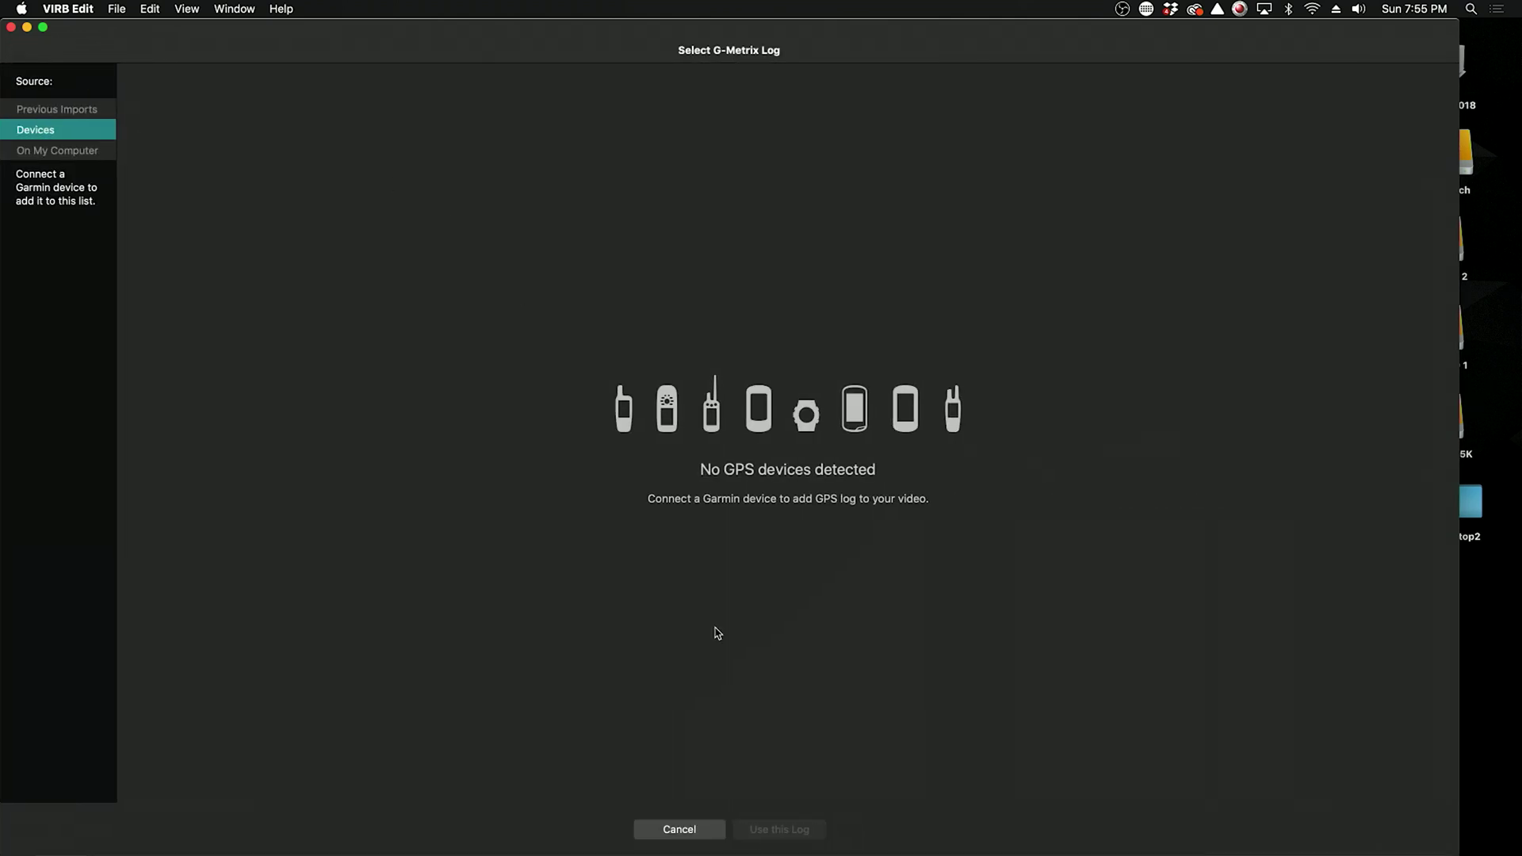
click(54, 152)
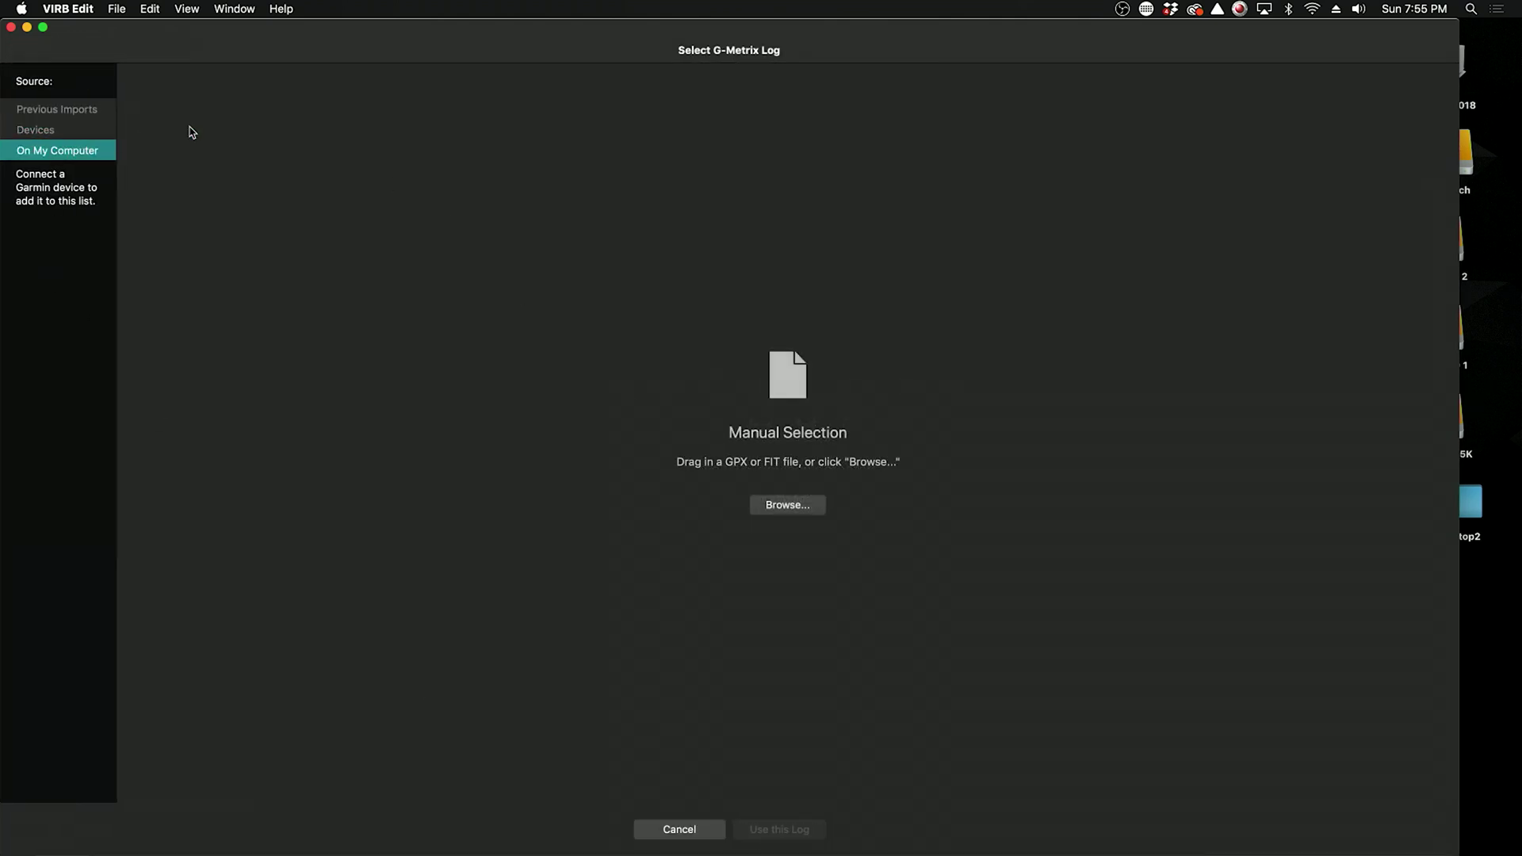
click(787, 505)
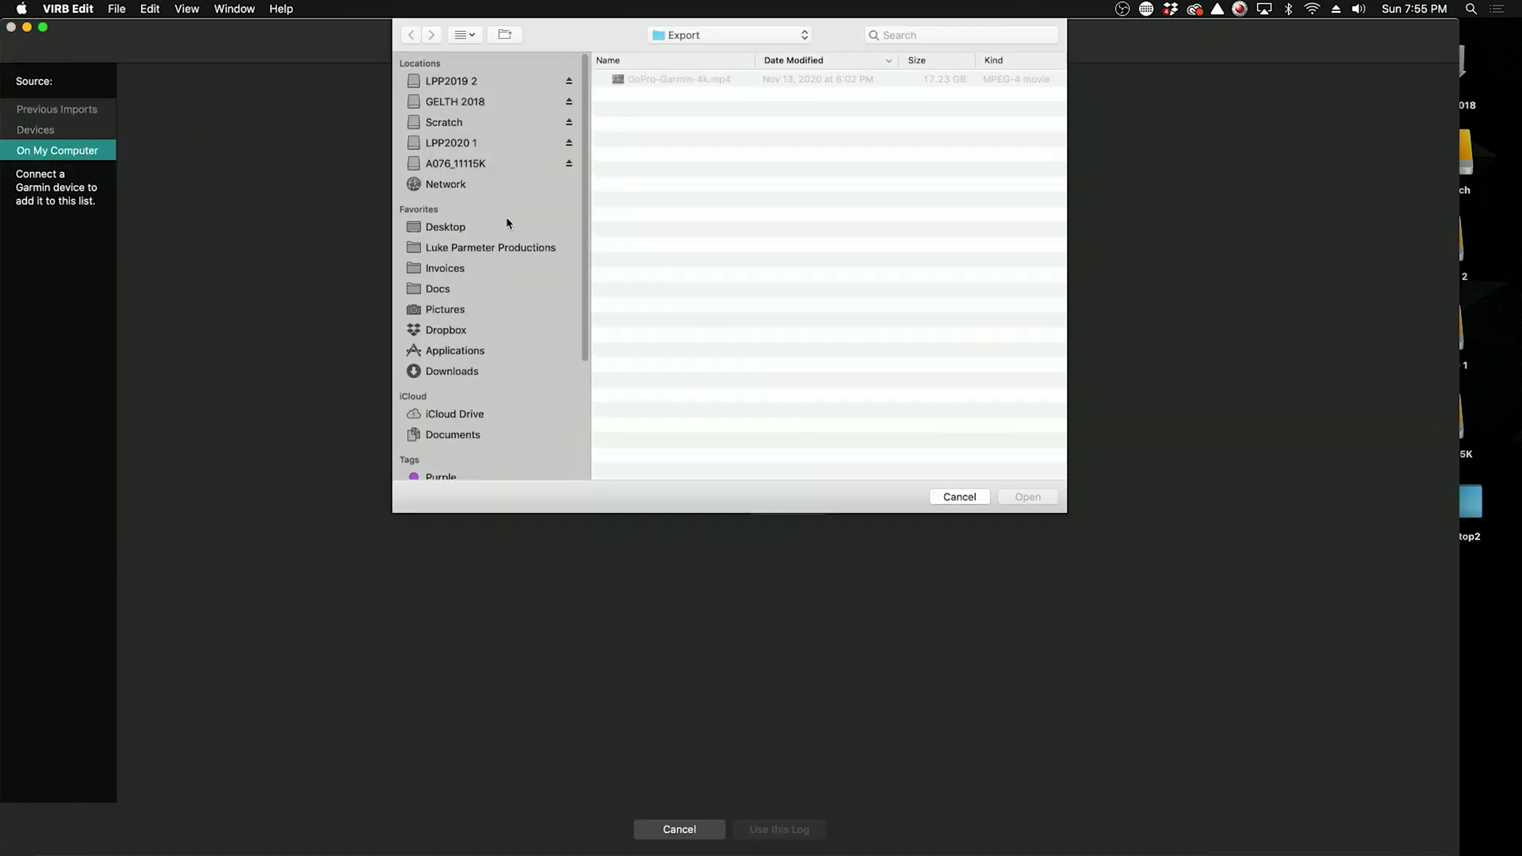
click(469, 372)
click(645, 95)
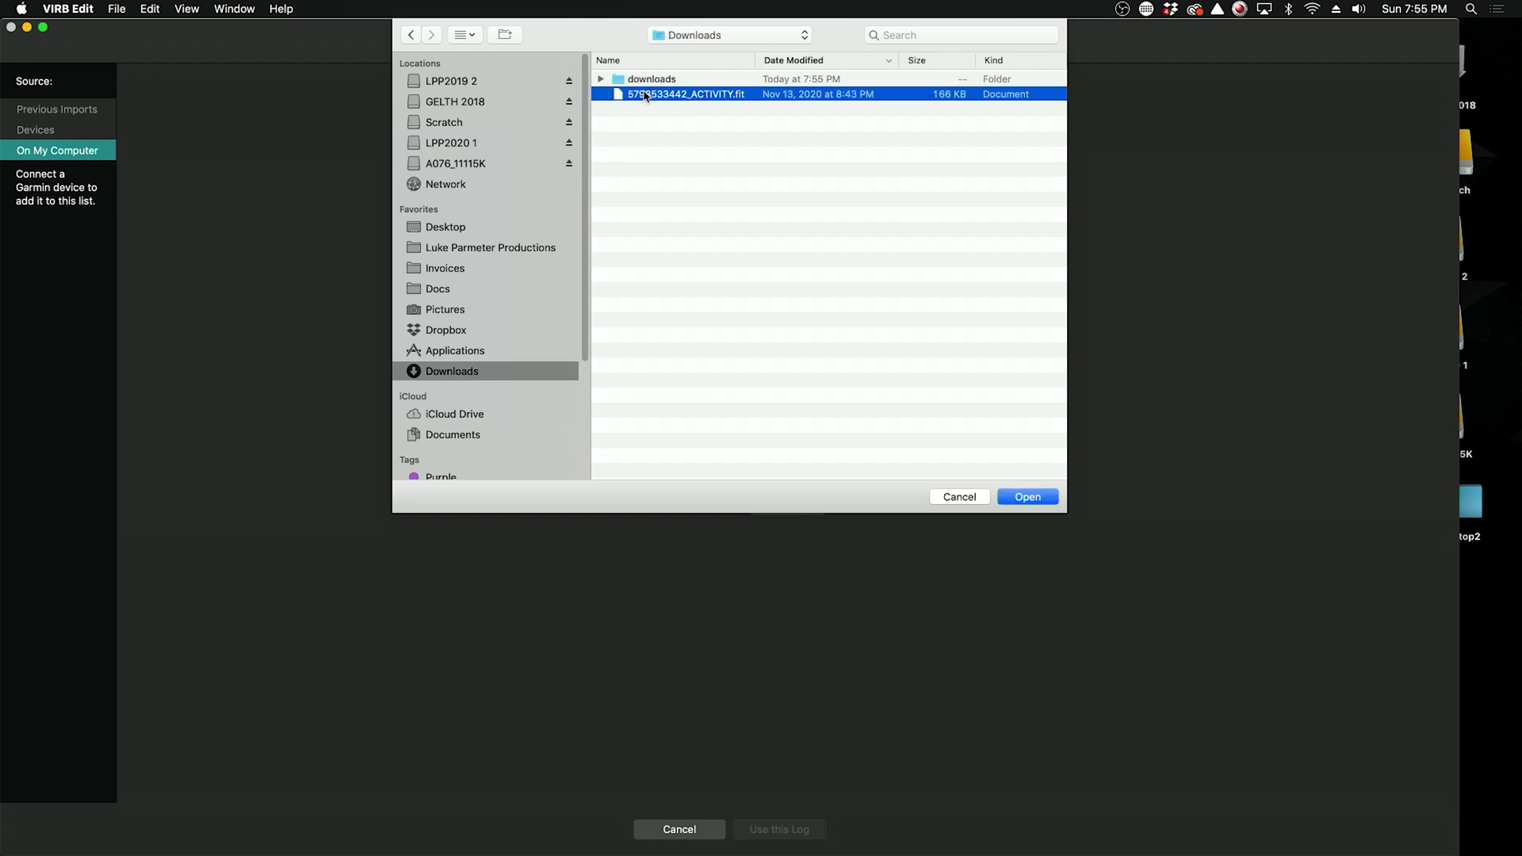
double_click(645, 95)
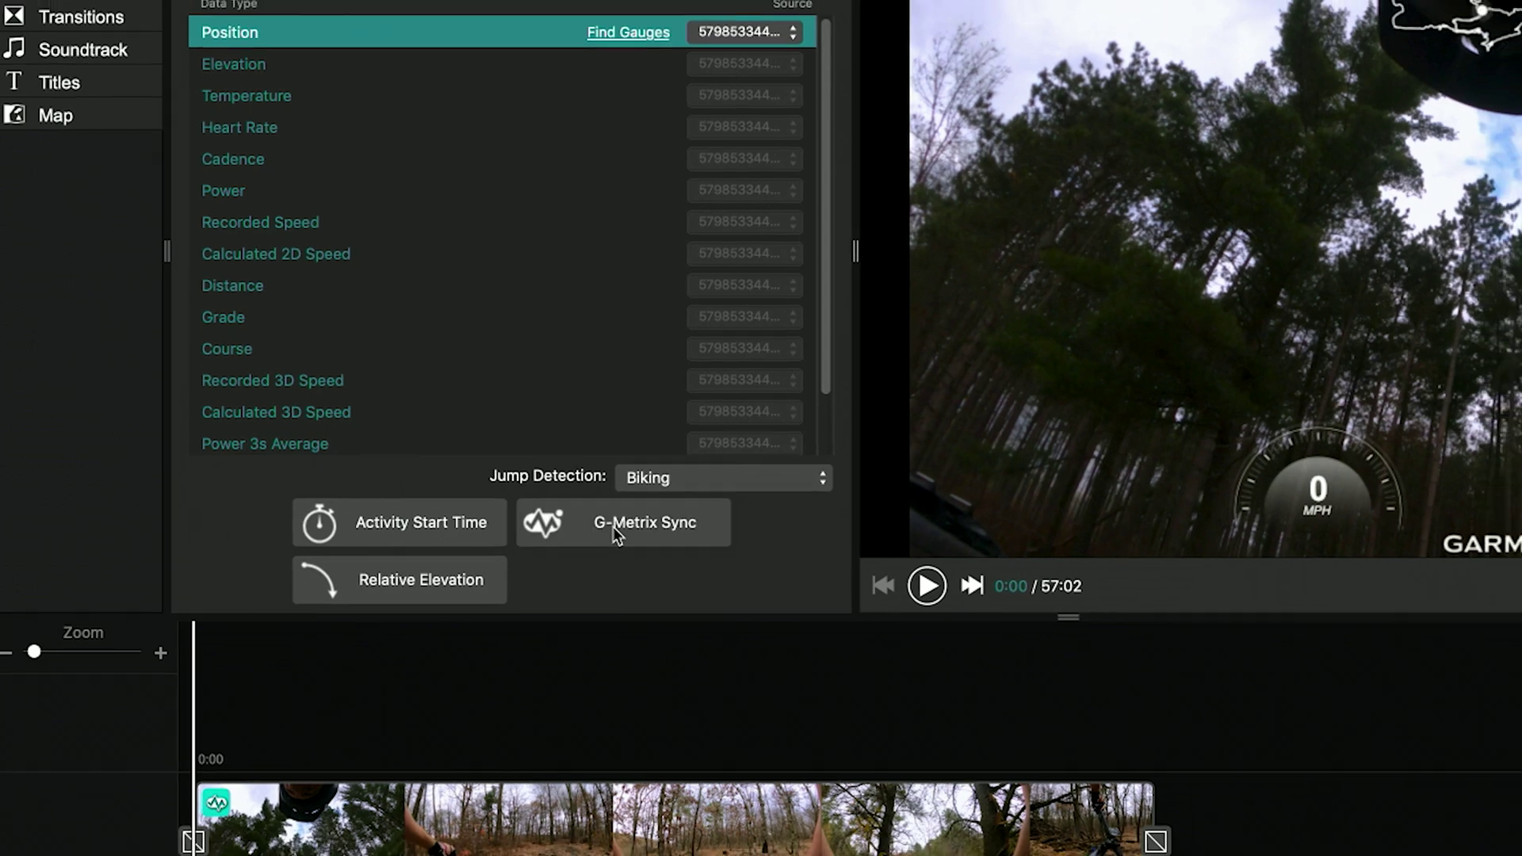
Step: Sync the GPS log on the satellite map, matching video 1:16 to map time 1:18
click(626, 531)
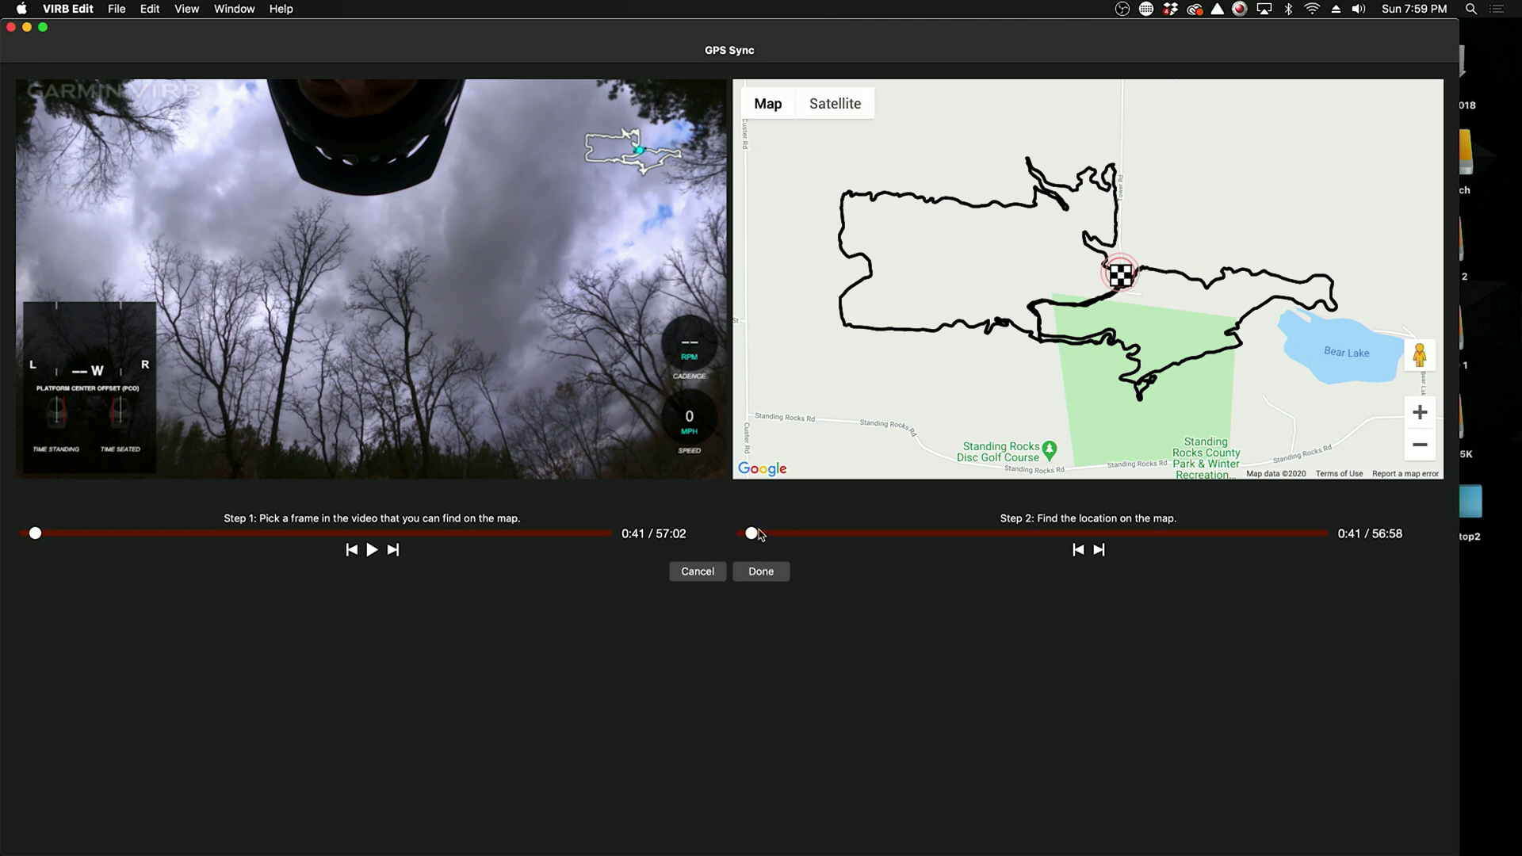
drag(35, 533, 37, 537)
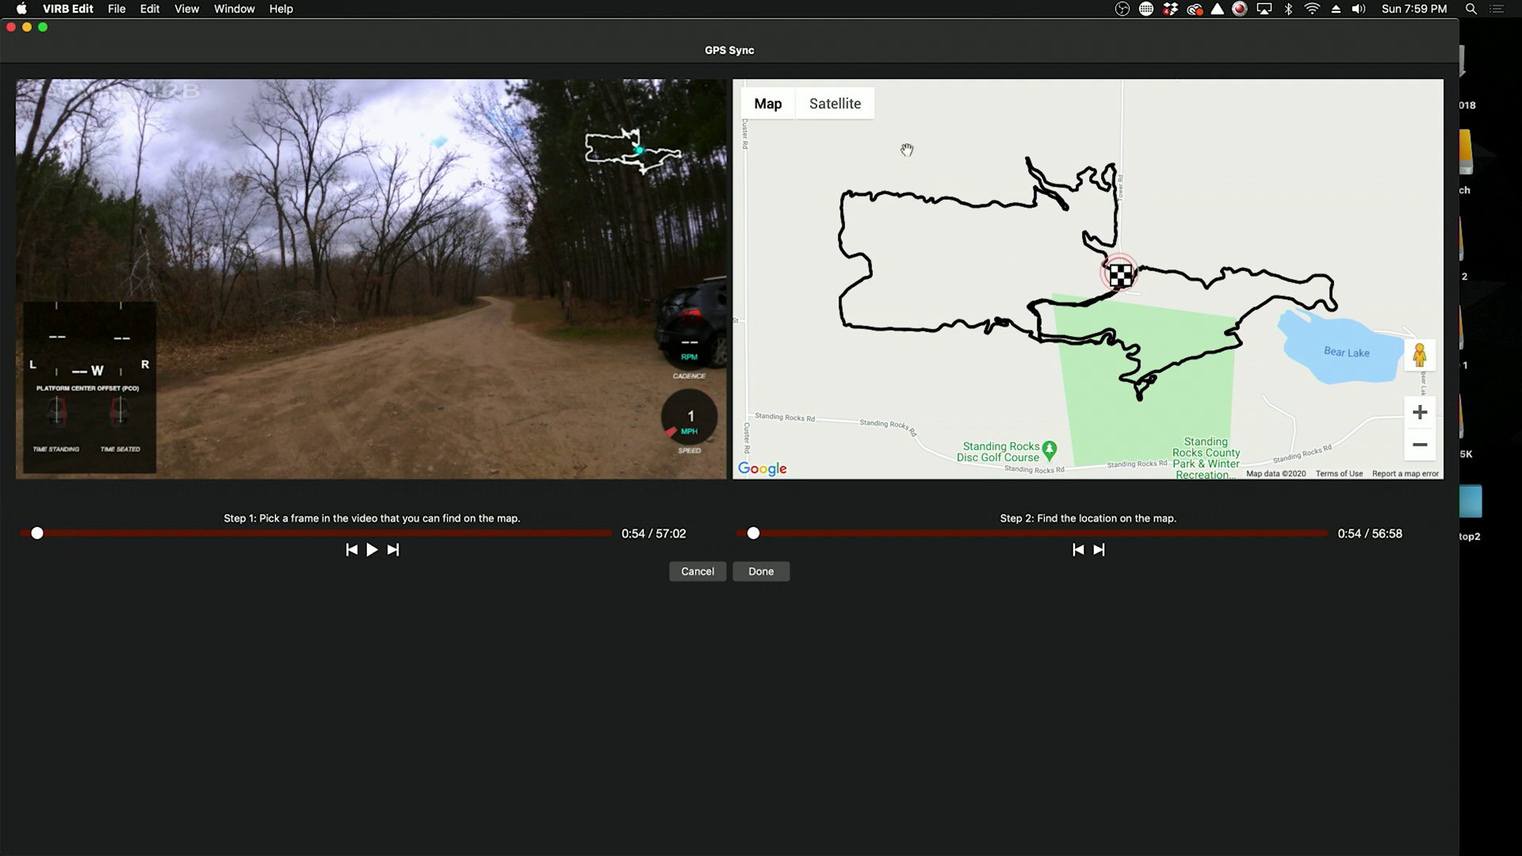
click(846, 114)
scroll(1125, 253, up, 5)
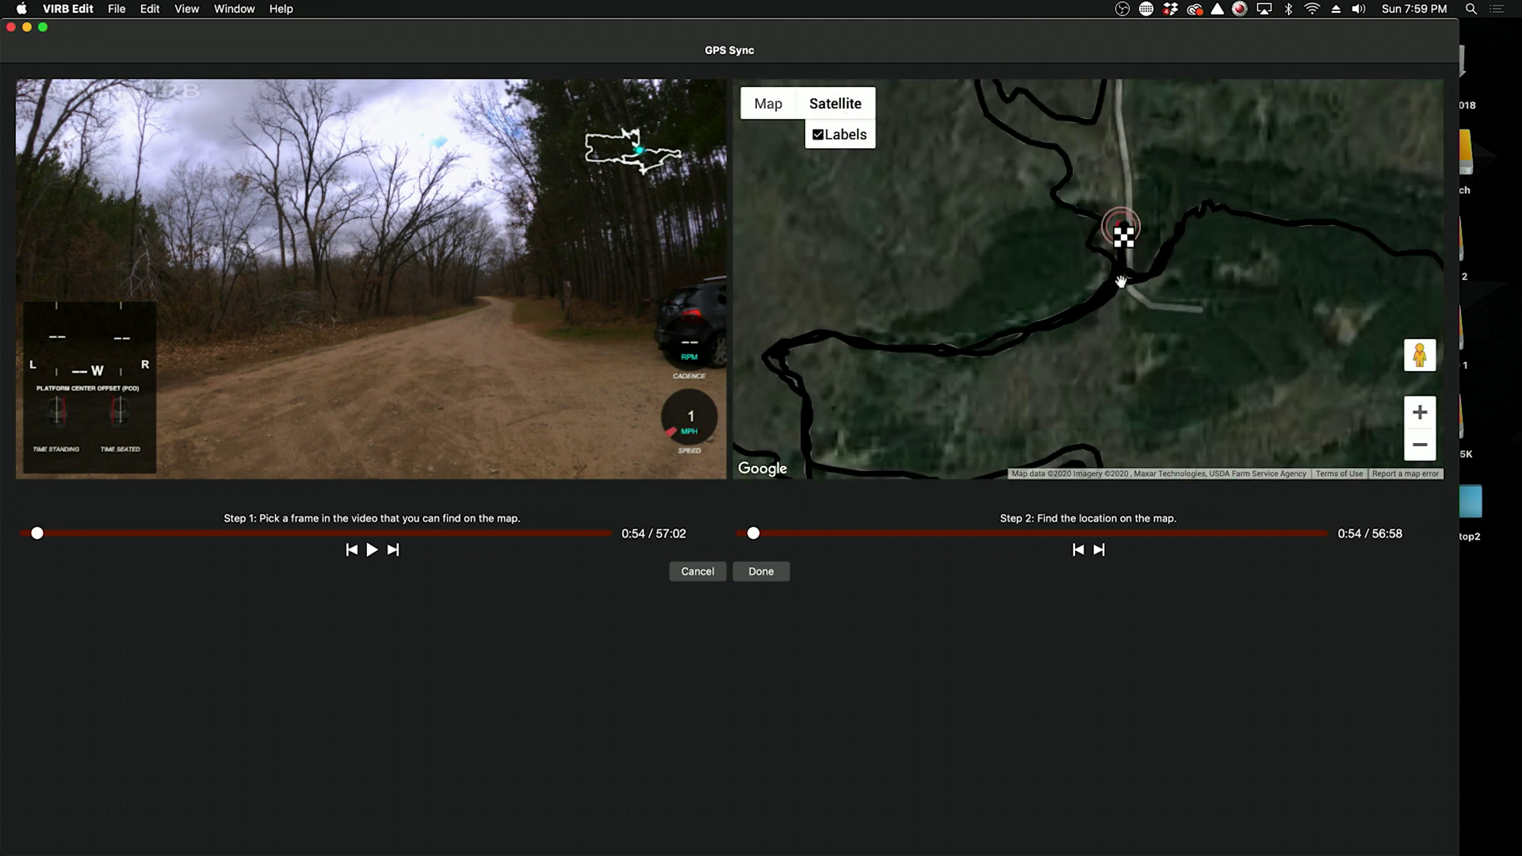
drag(1130, 245, 1119, 321)
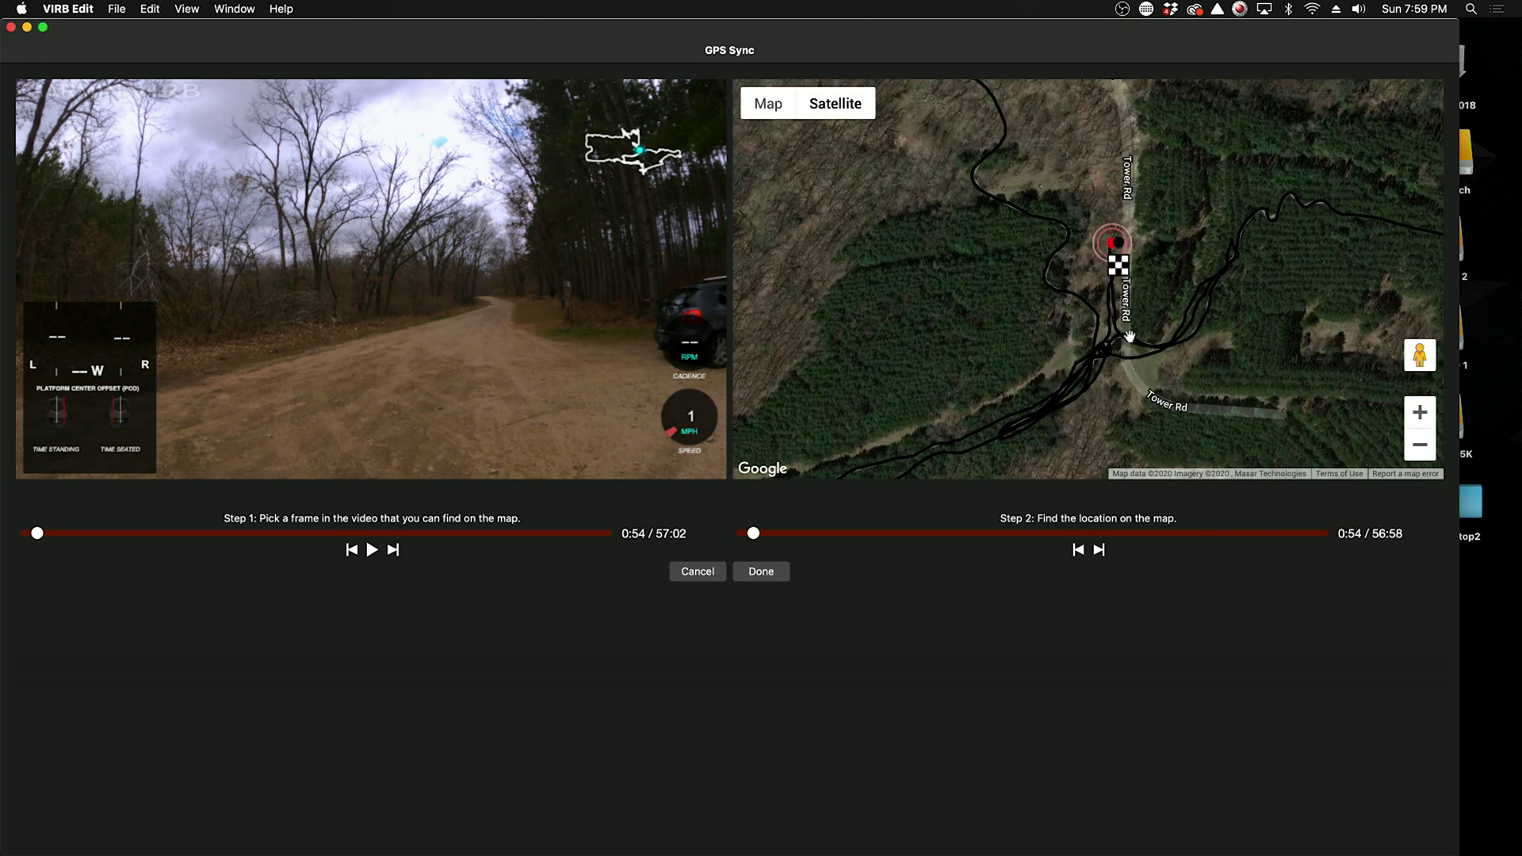
drag(36, 533, 41, 533)
click(1096, 550)
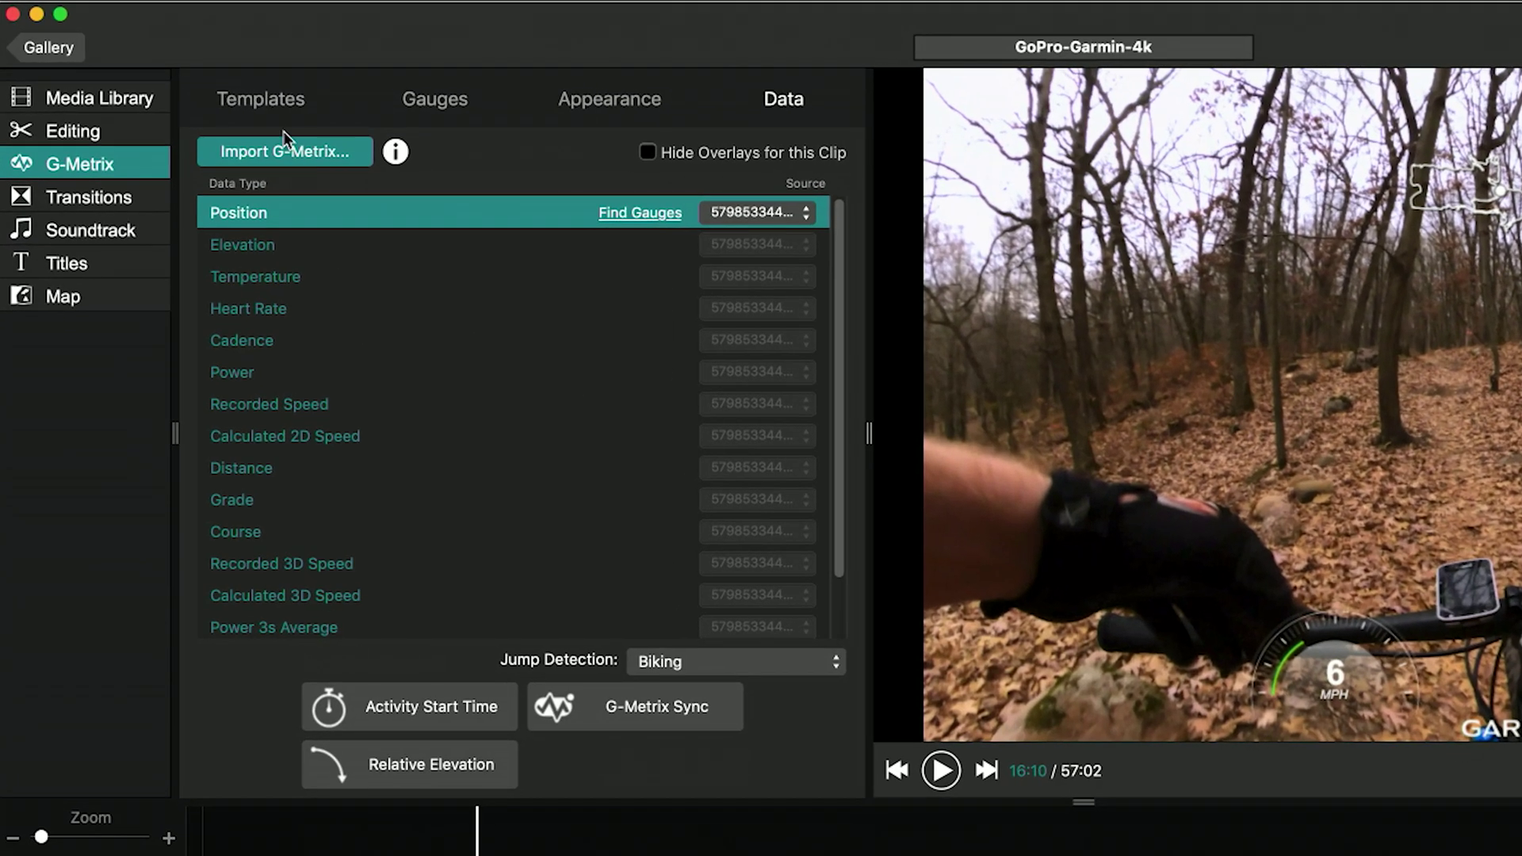
Step: Filter the overlay templates to show only Cycling ones
click(269, 102)
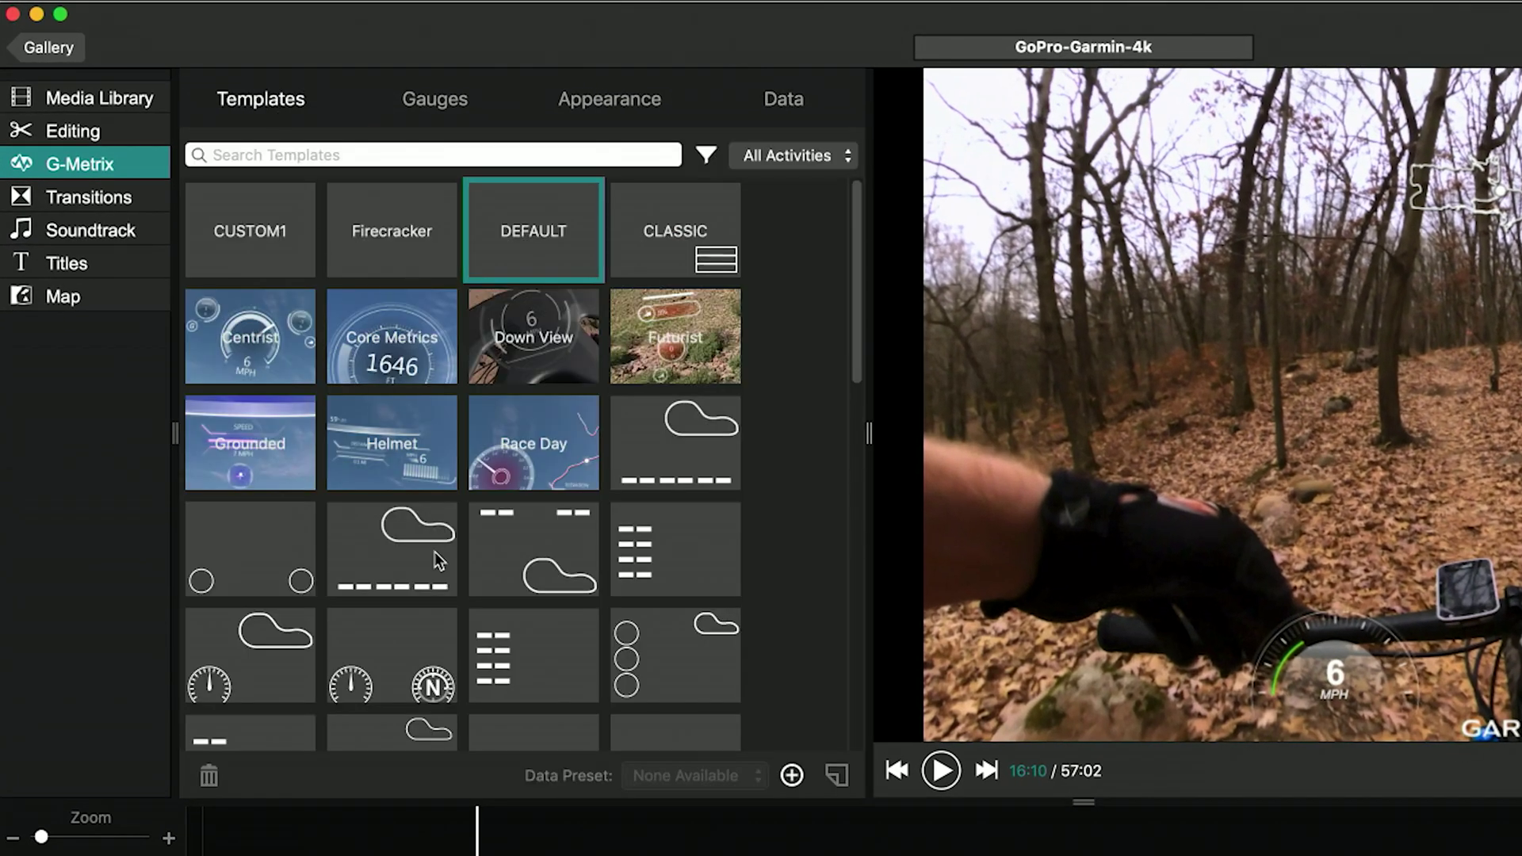
mouse_move(435, 435)
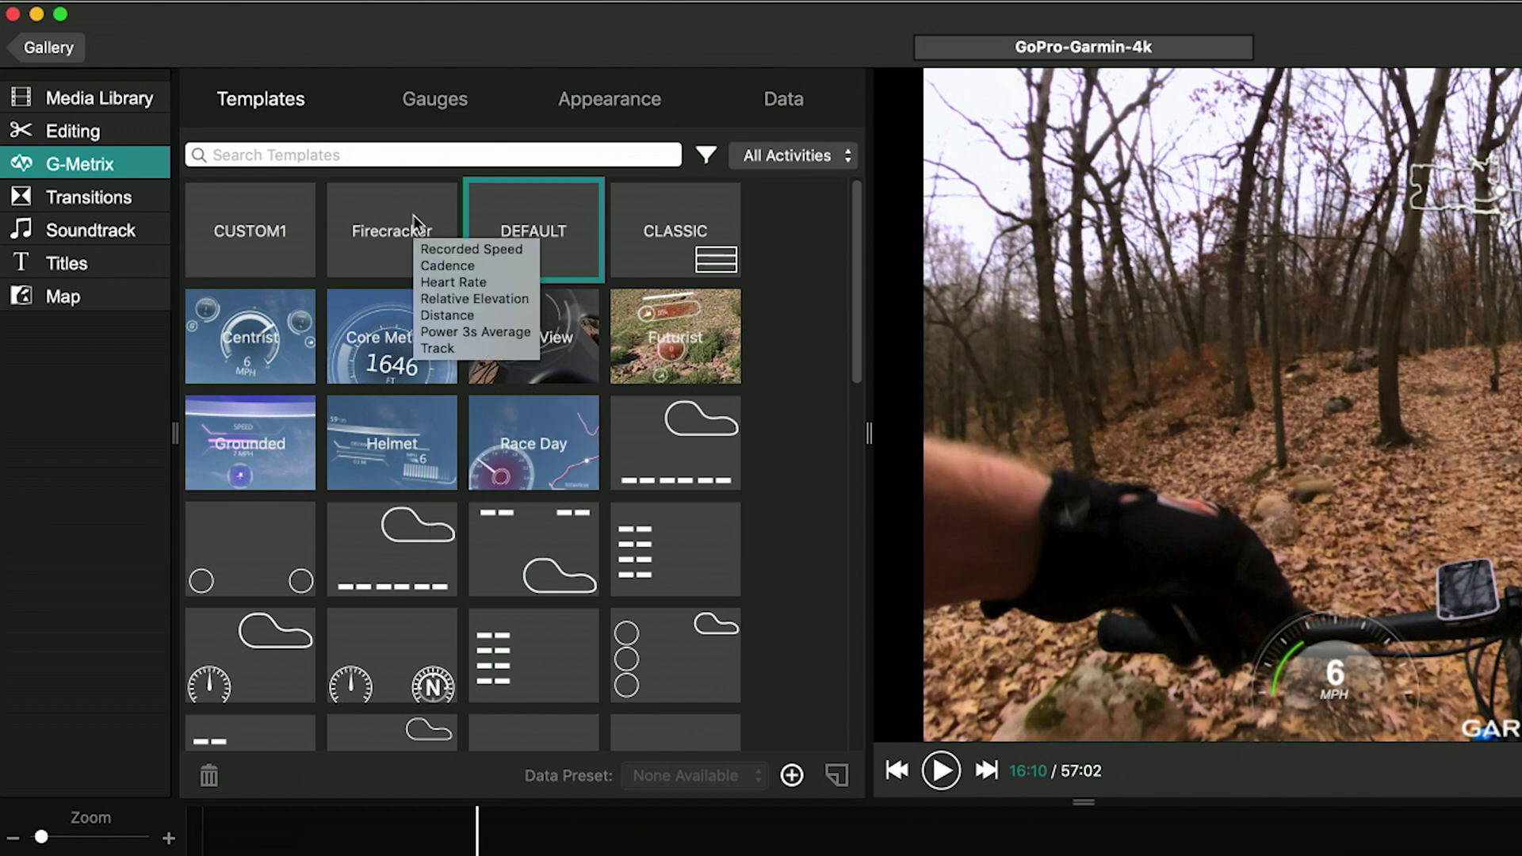
click(814, 162)
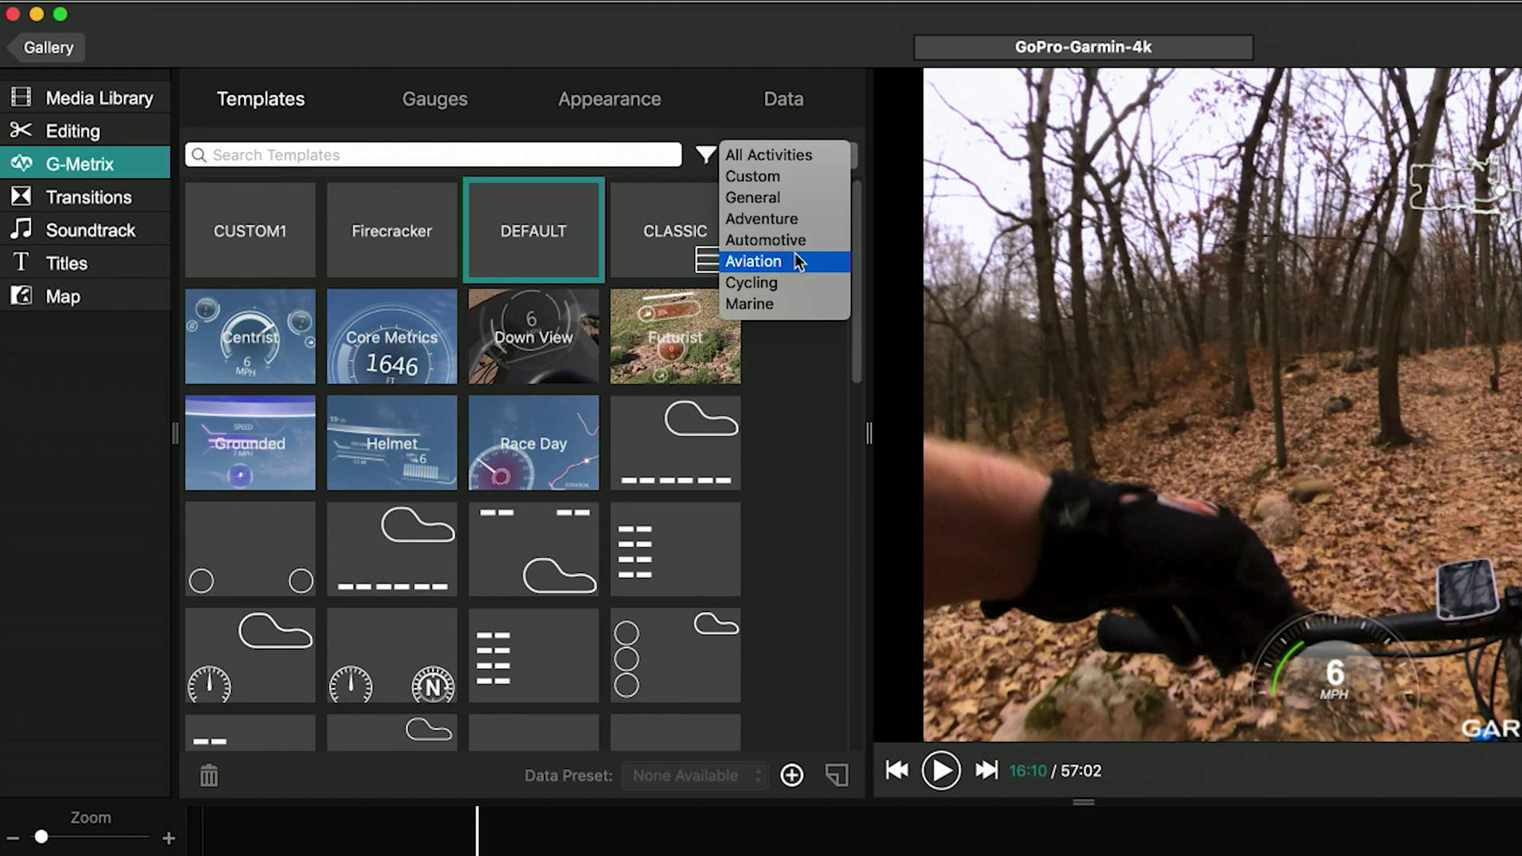
click(795, 283)
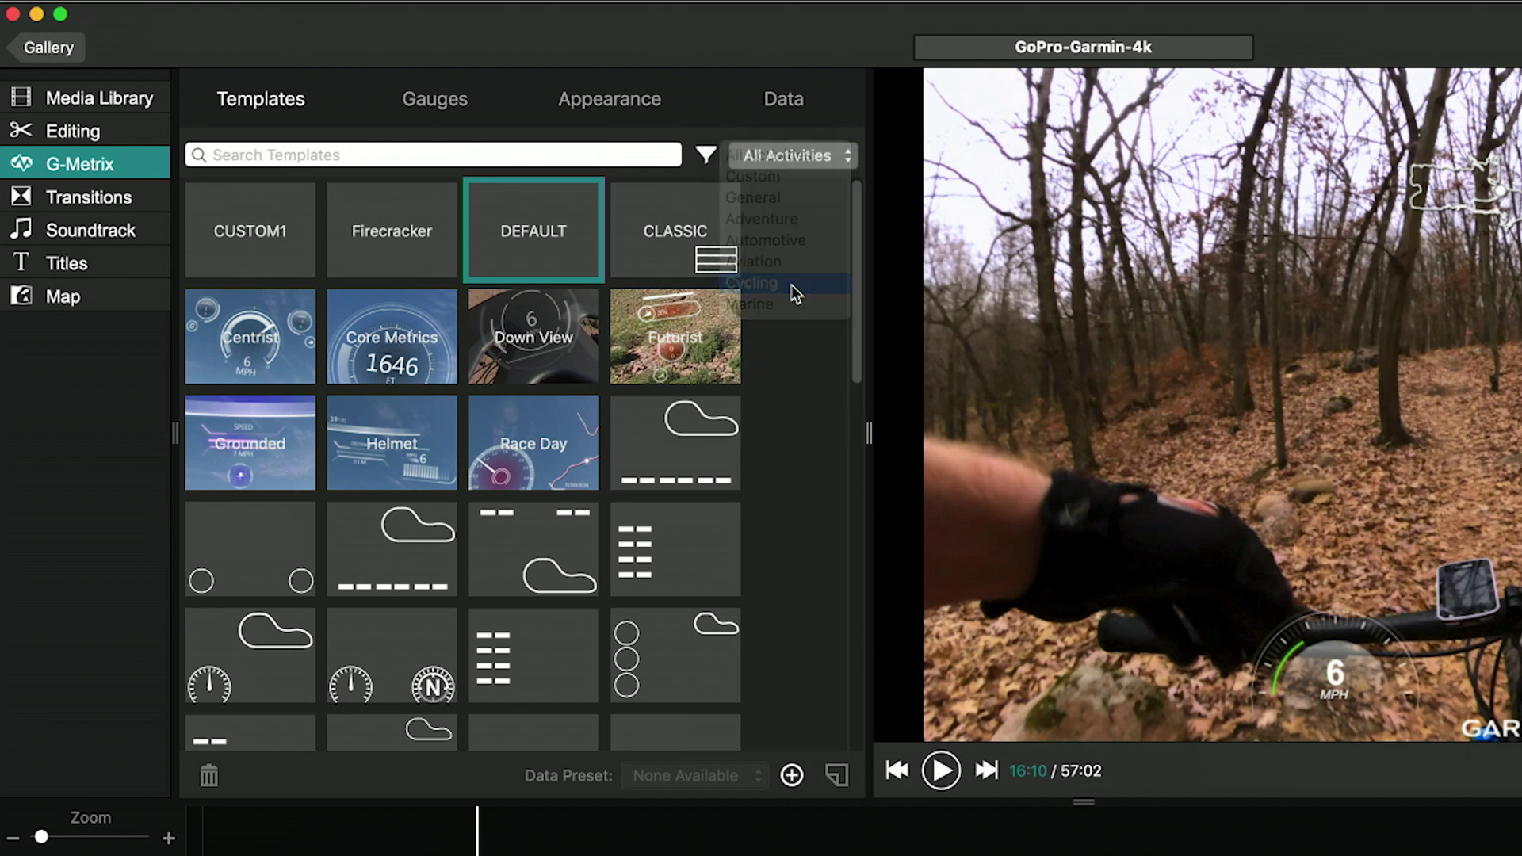
Step: Apply the cadence, power and speed dial template and move the power gauge upper left
click(498, 242)
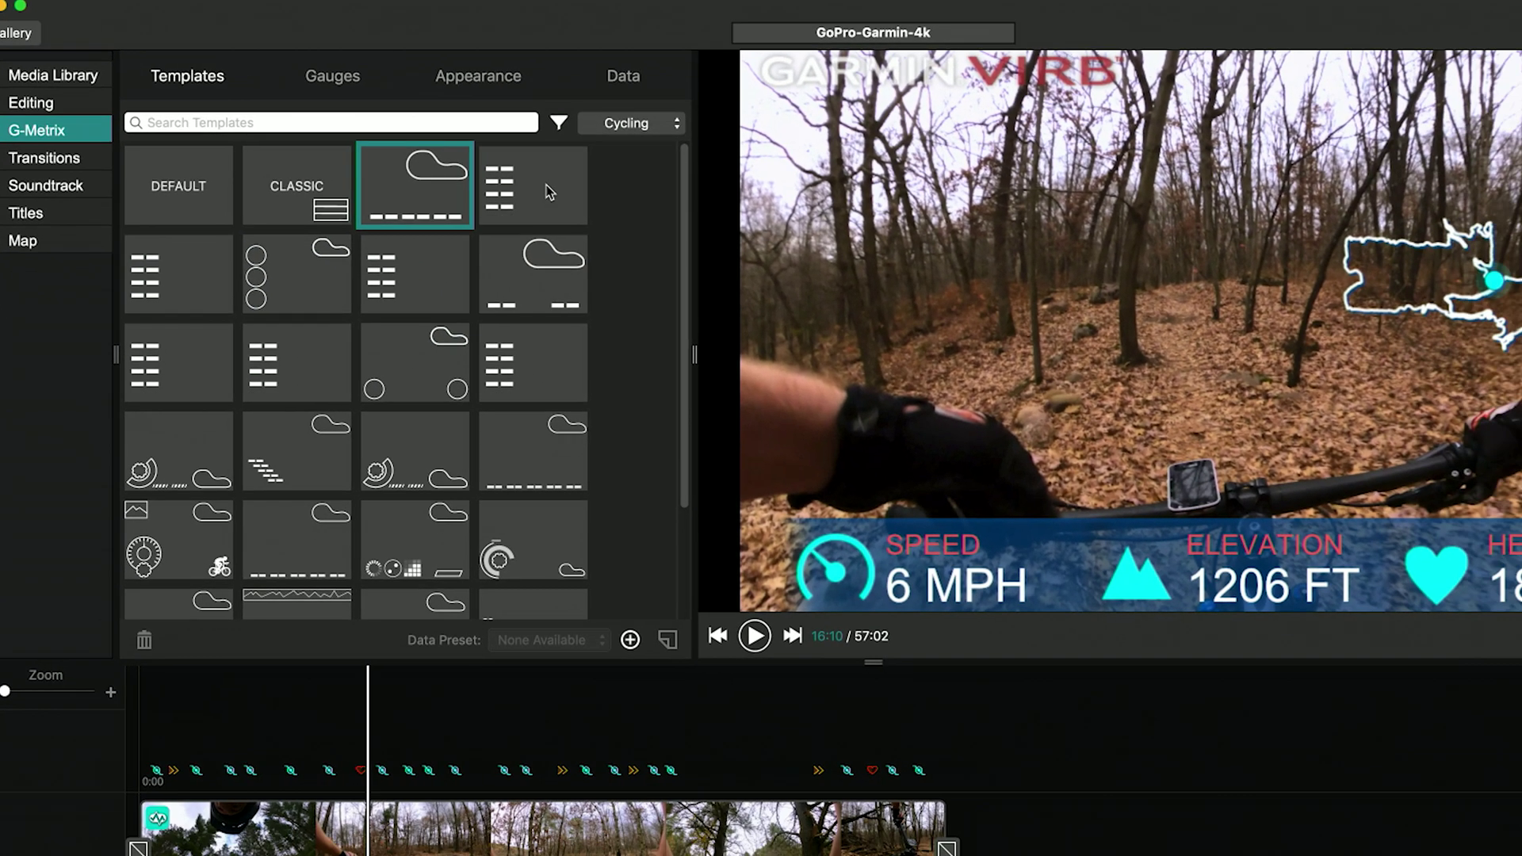
click(680, 234)
click(584, 562)
click(415, 392)
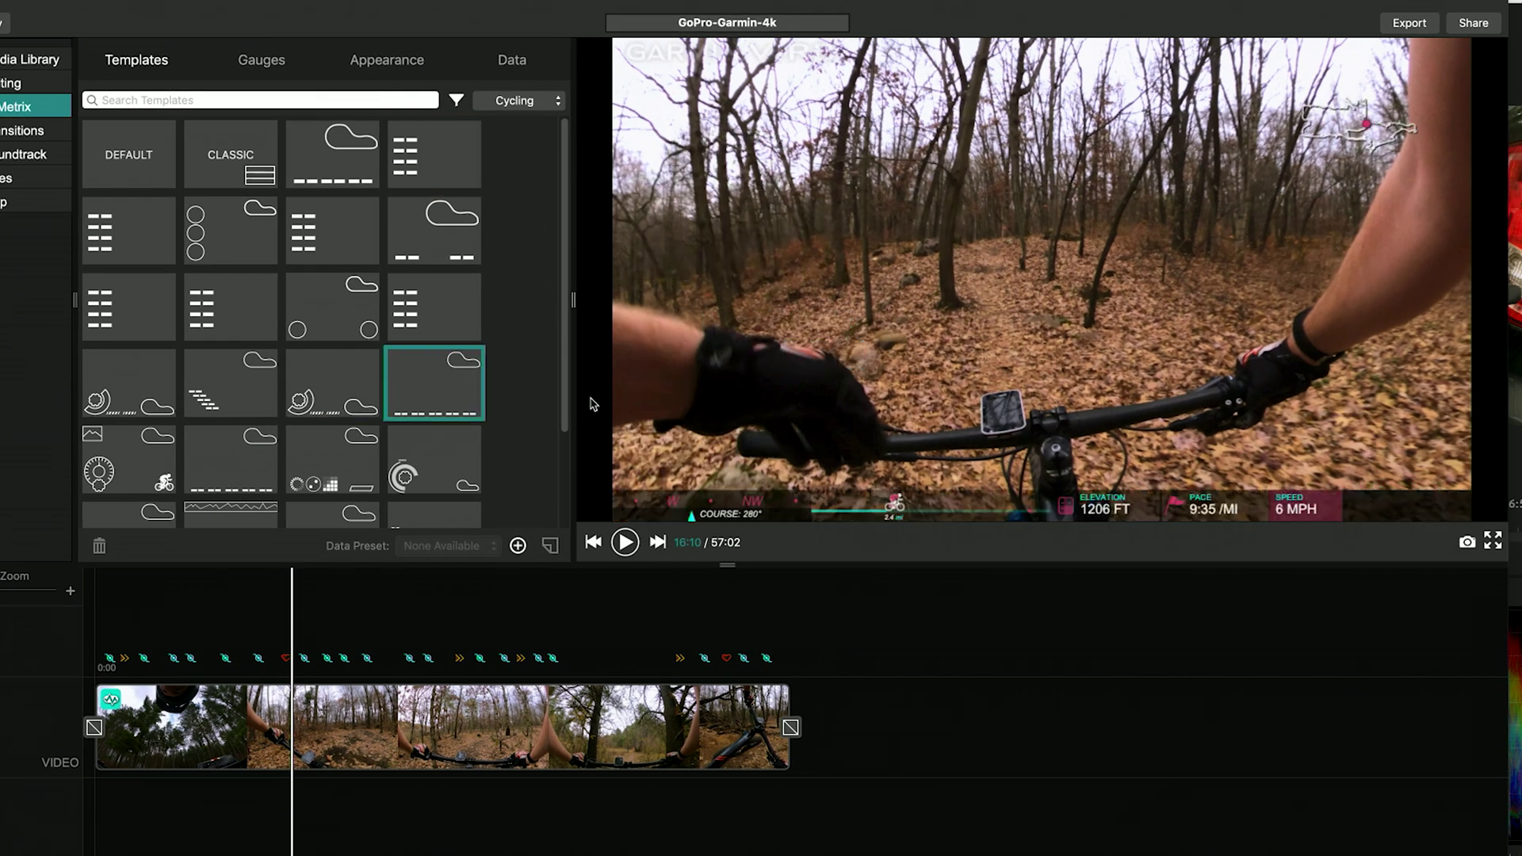
click(432, 470)
drag(720, 433, 728, 187)
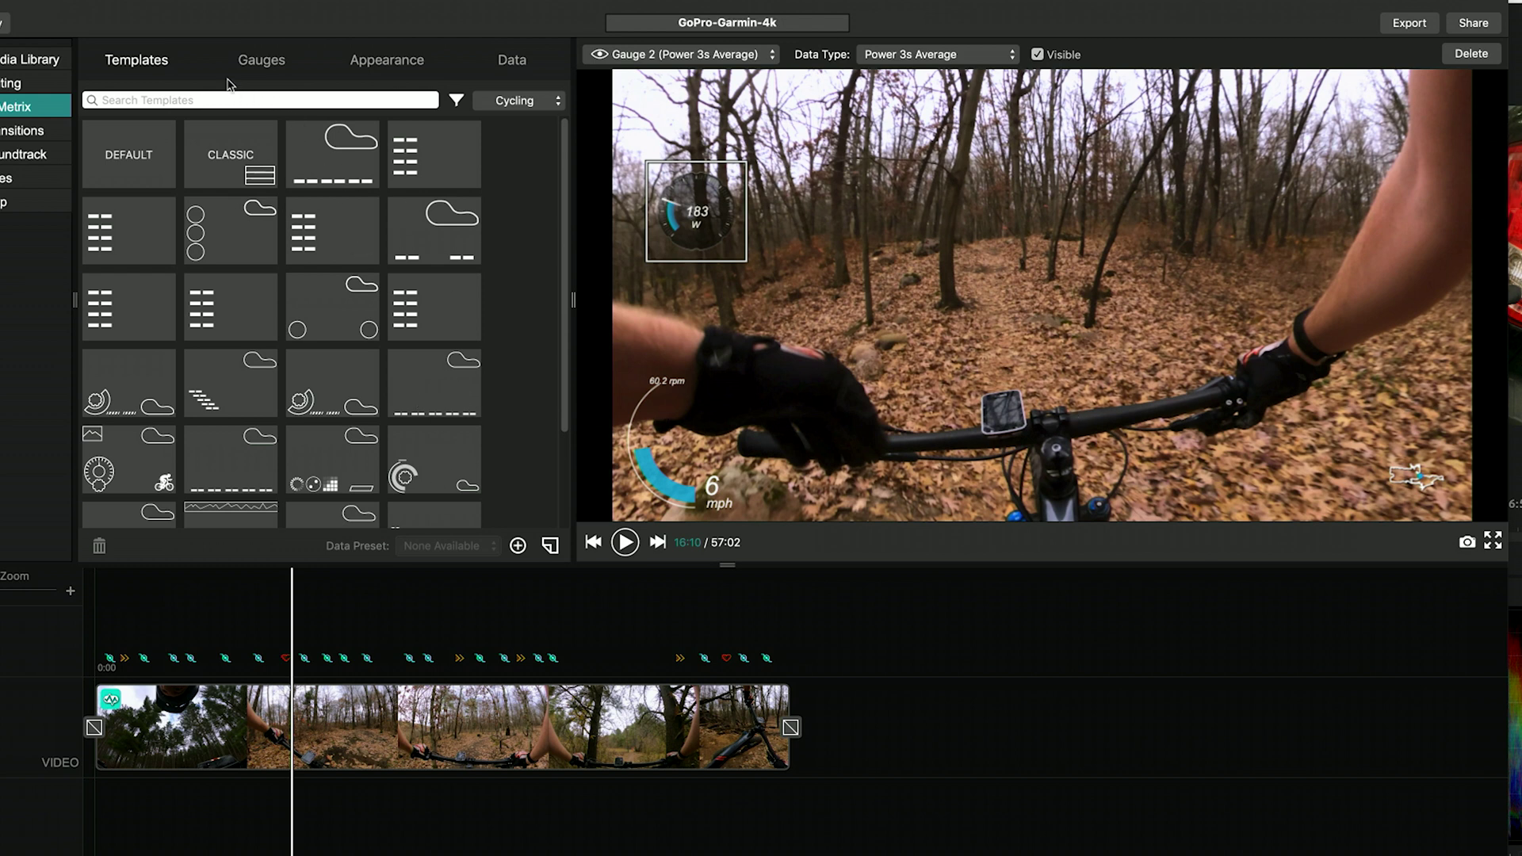
Step: Show All Activities templates and apply Firecracker, replacing the current gauges
click(517, 100)
click(517, 12)
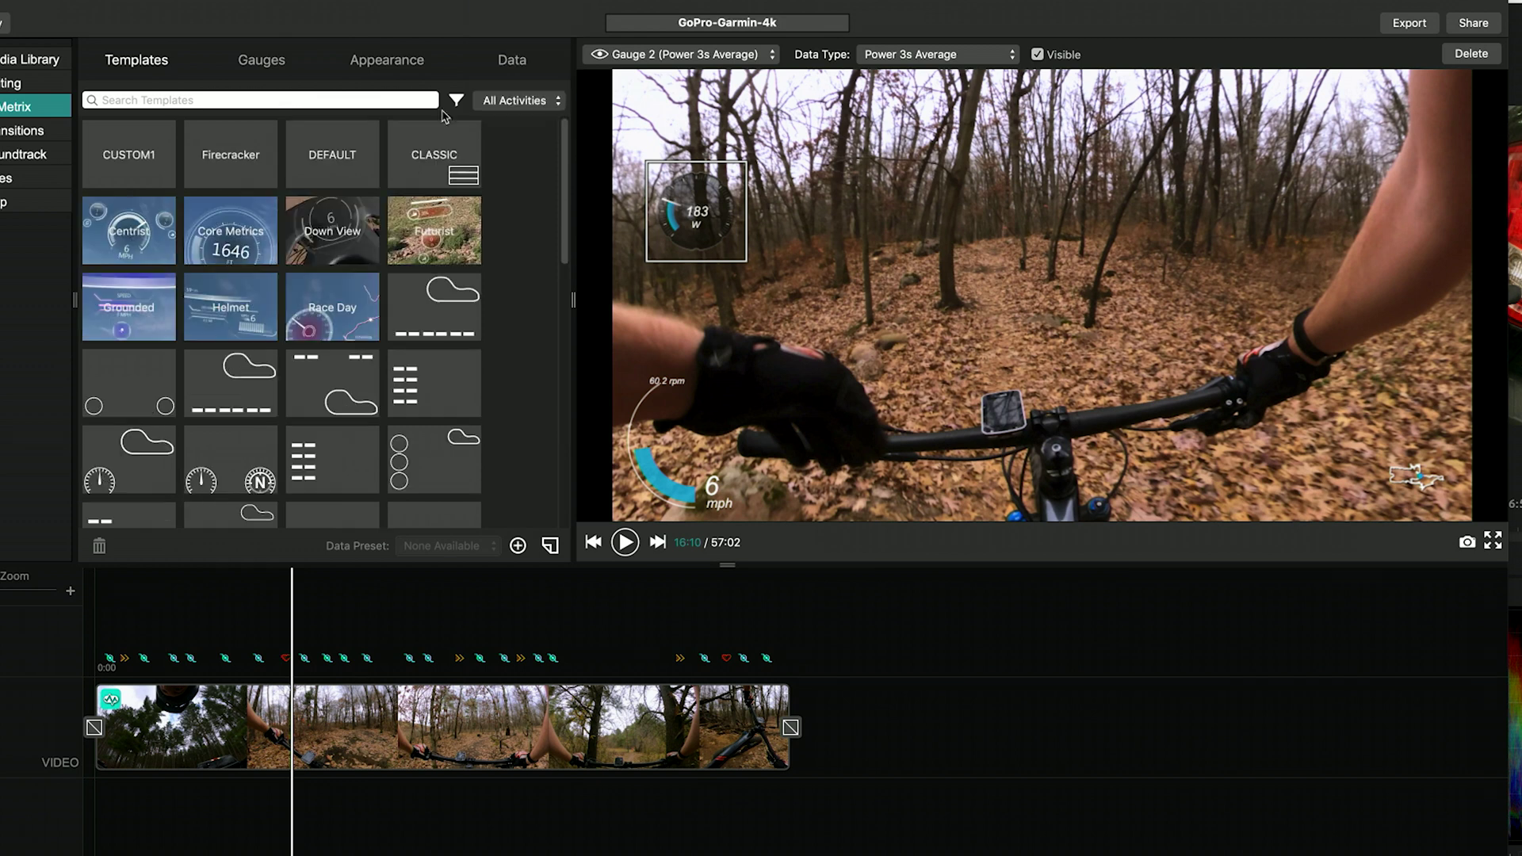
click(213, 155)
click(847, 80)
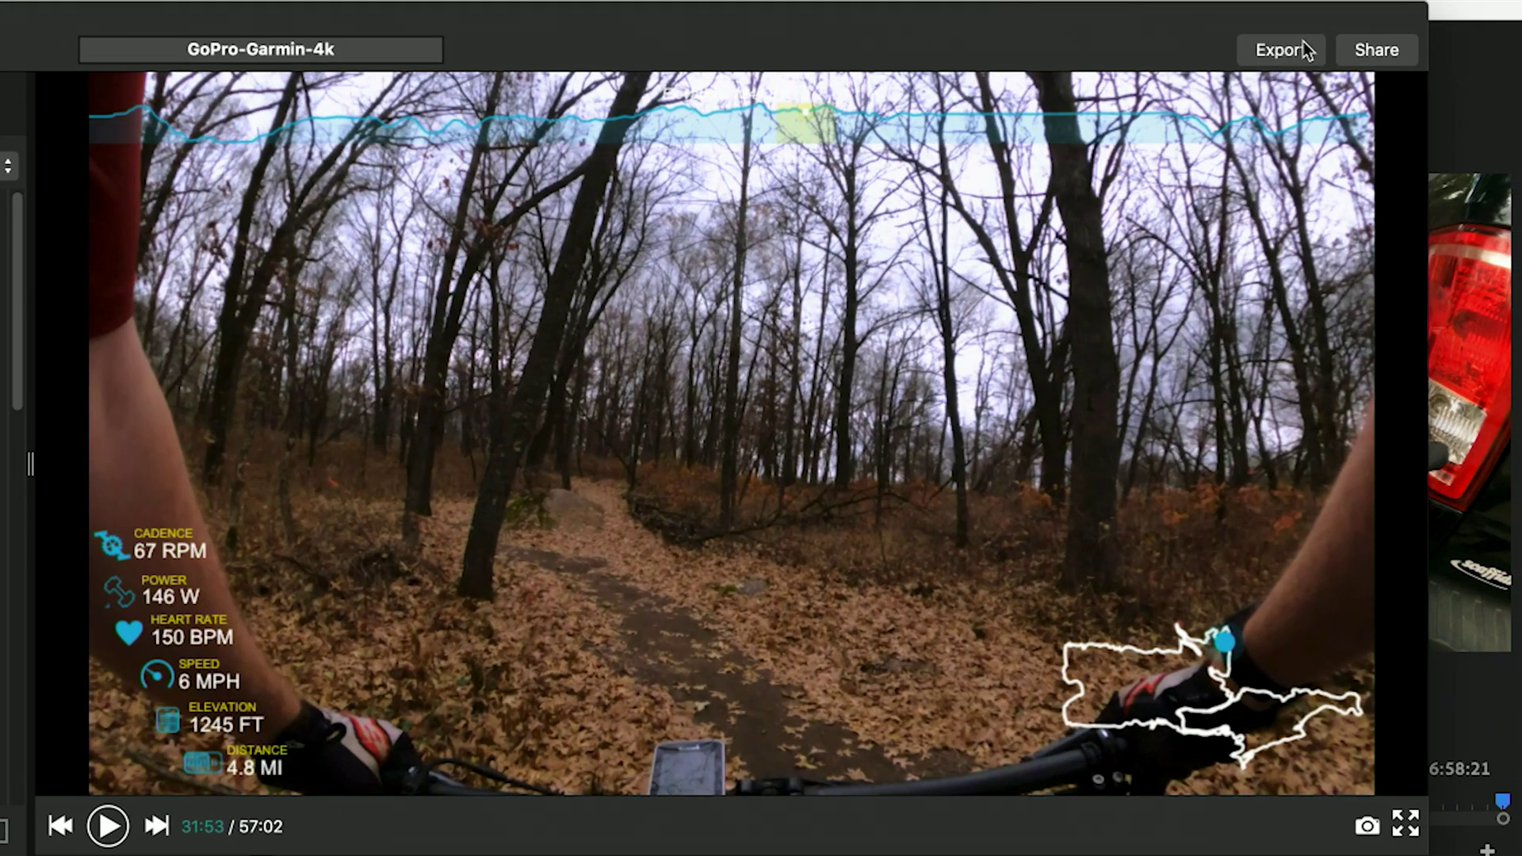
Step: Open the MP4 export settings to export the overlay video at 4K, 24 FPS, Max quality
click(1392, 34)
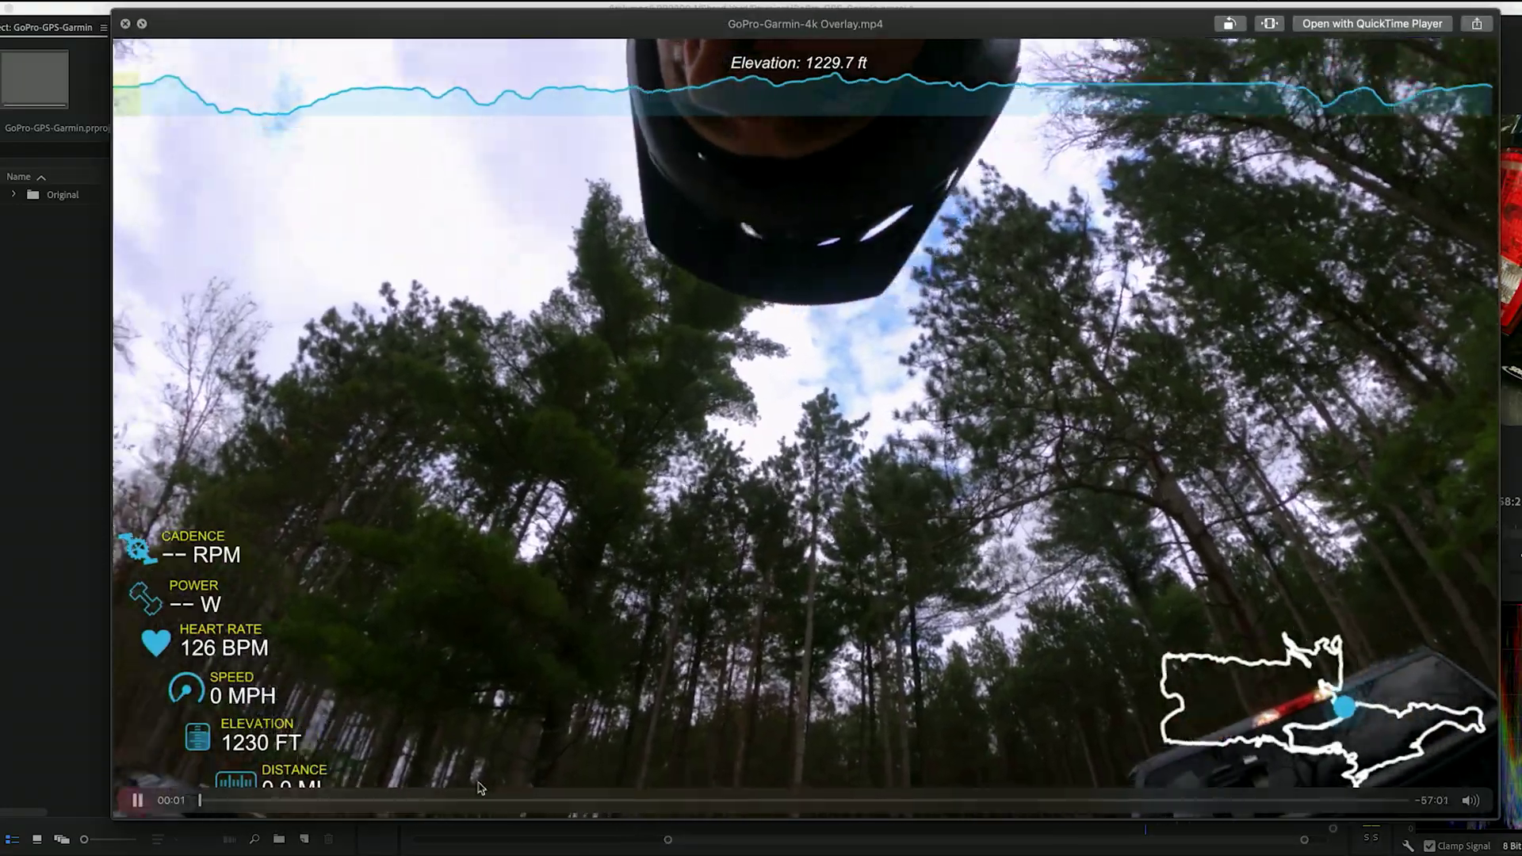
Step: Preview GoPro-Garmin-4k Overlay.mp4 in Quick Look, then select it together with GoPro-Garmin-4k.mp4
click(600, 801)
drag(601, 801, 822, 799)
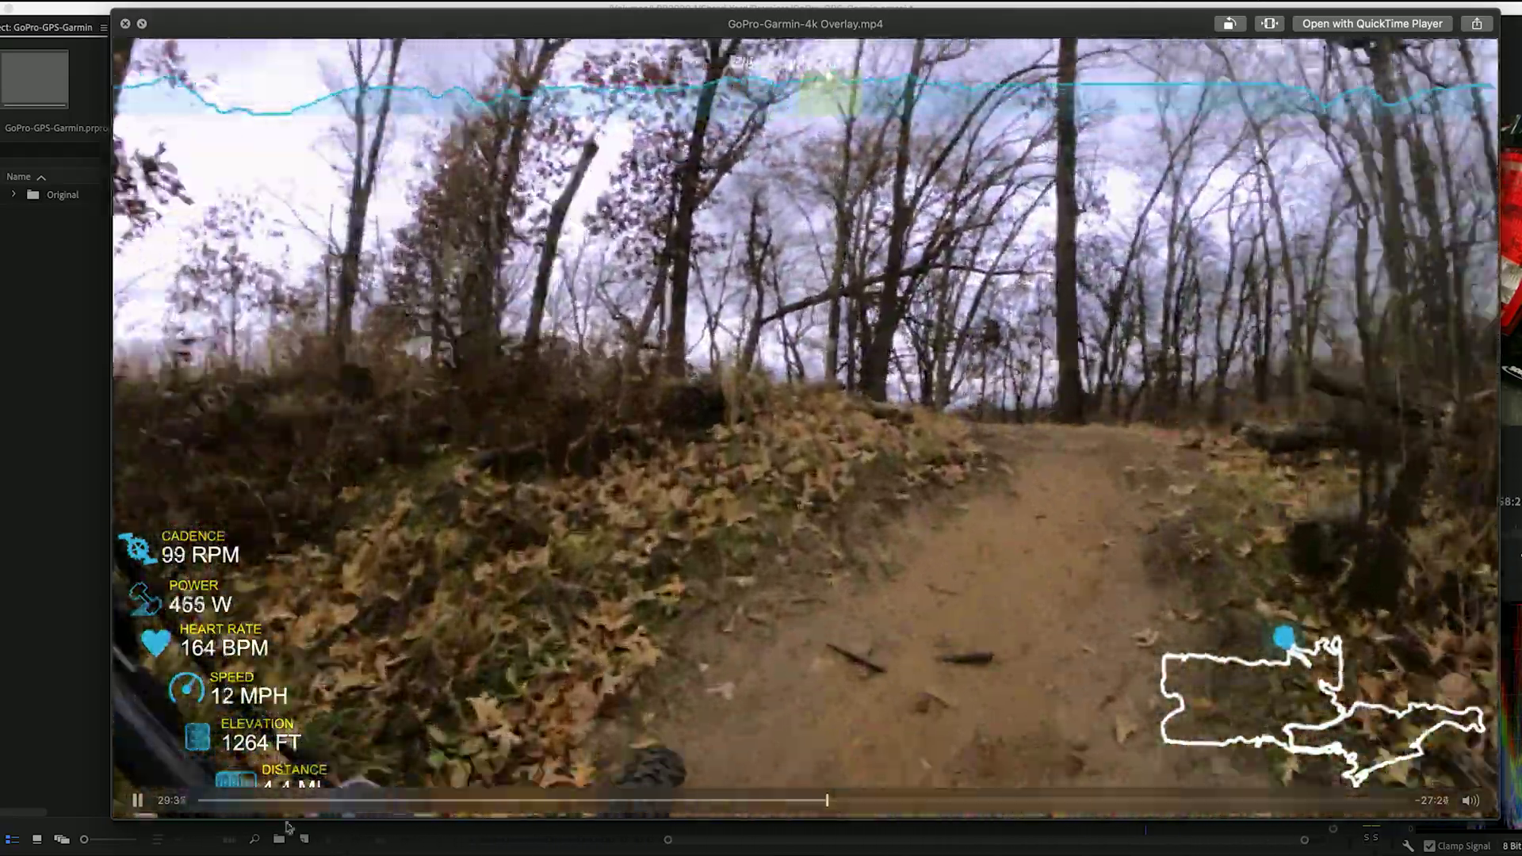
key(space)
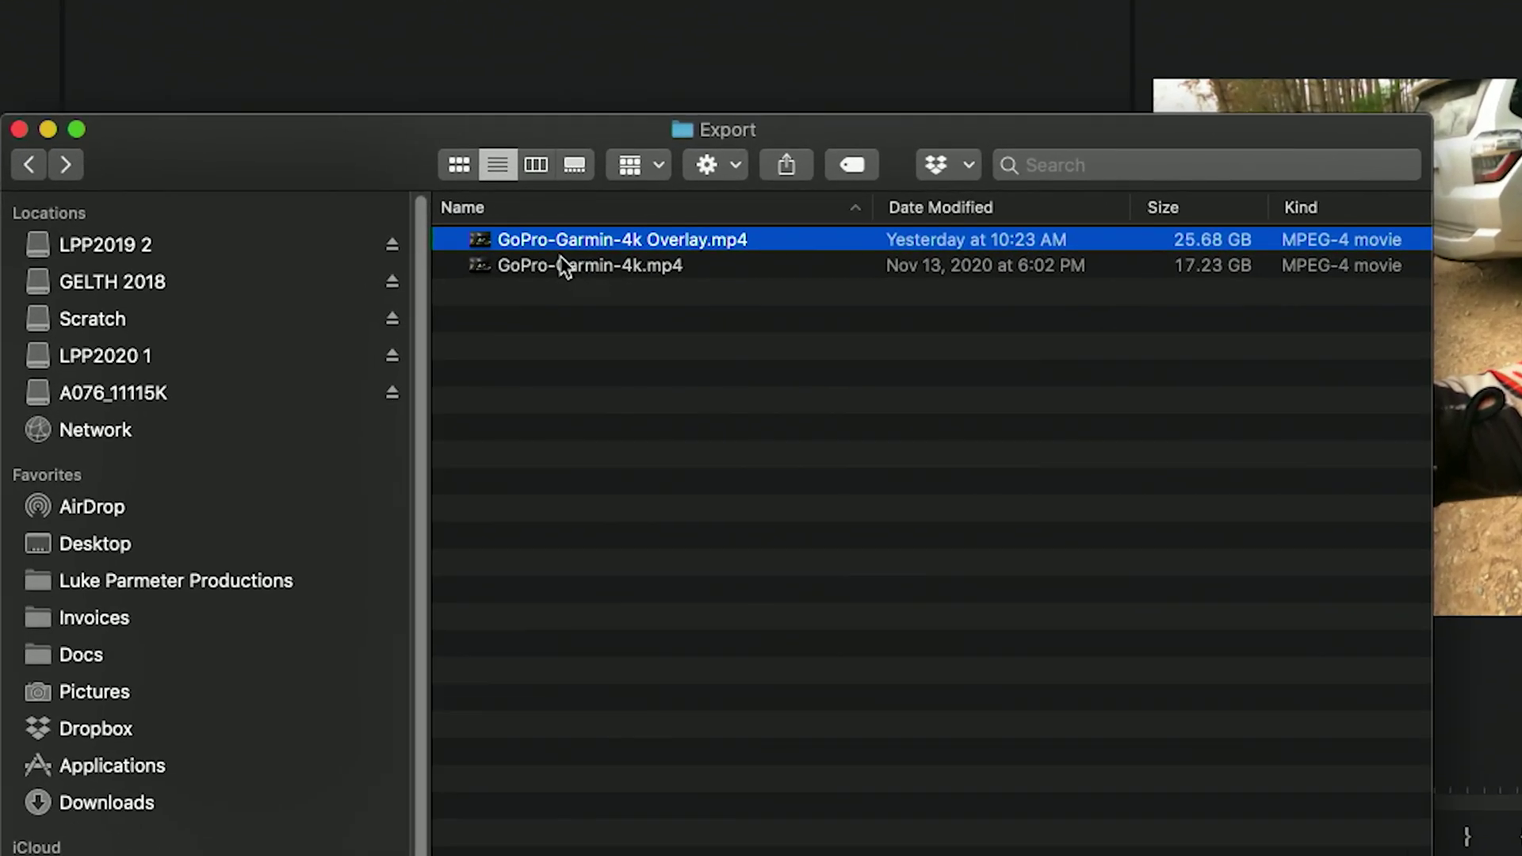
shift+click(557, 266)
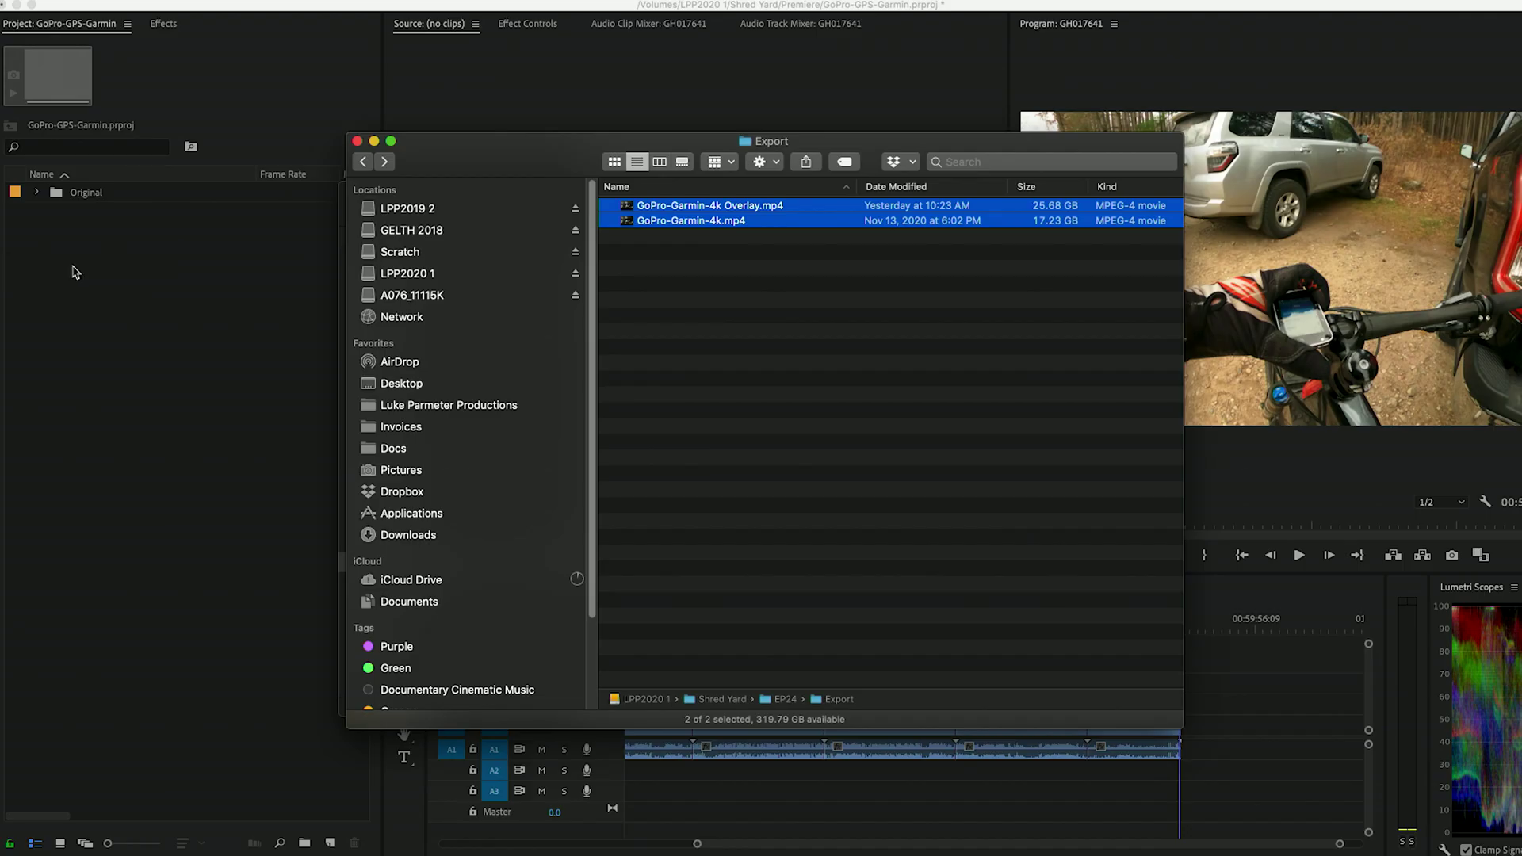
Step: Import both MP4s and create a GoPro-Garmin-4k sequence from the plain ride video
drag(75, 272, 75, 272)
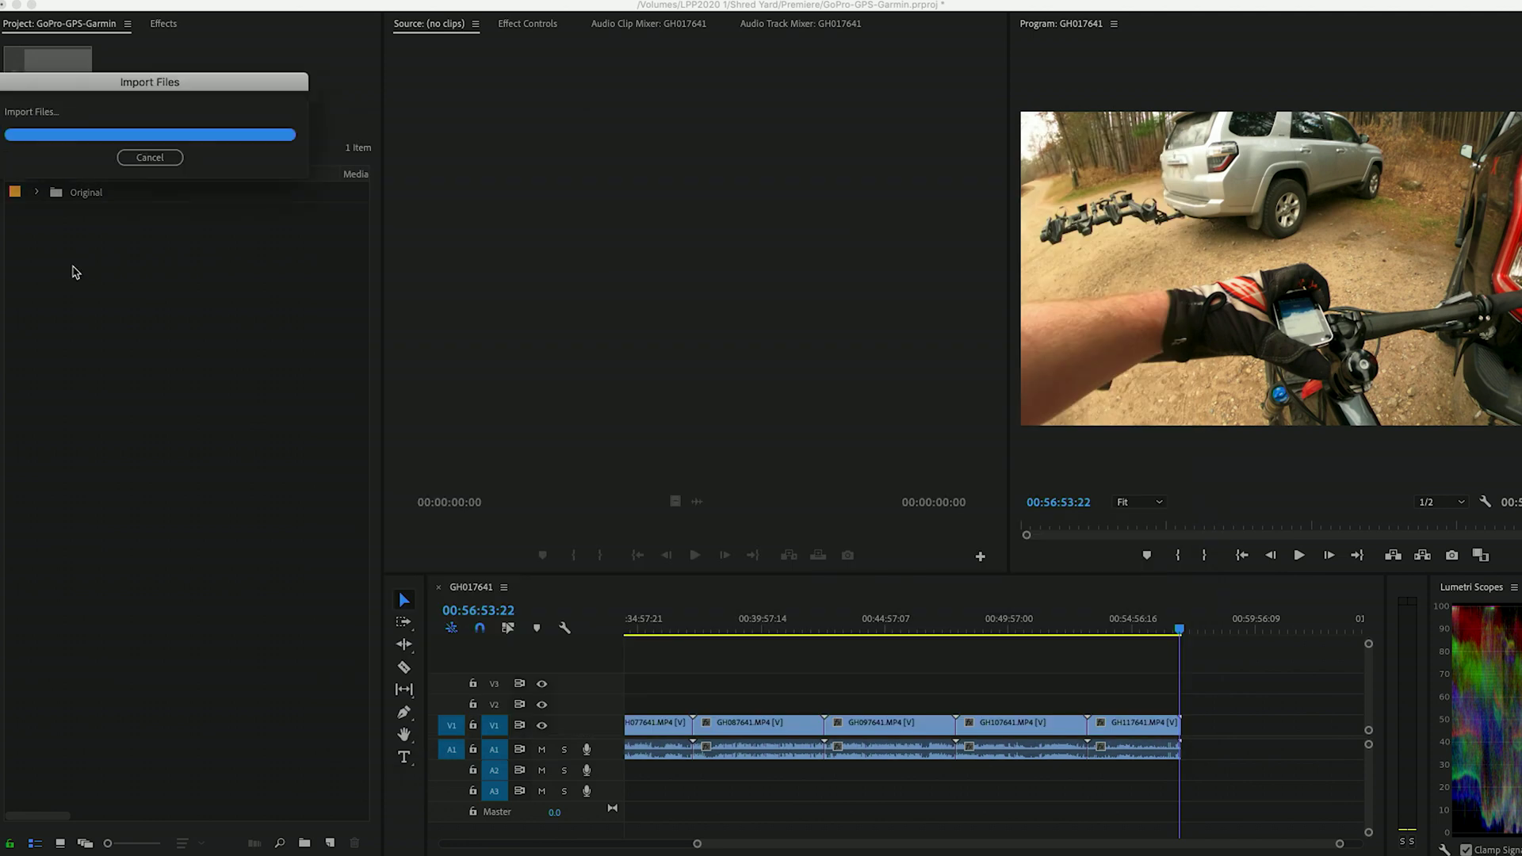
click(82, 215)
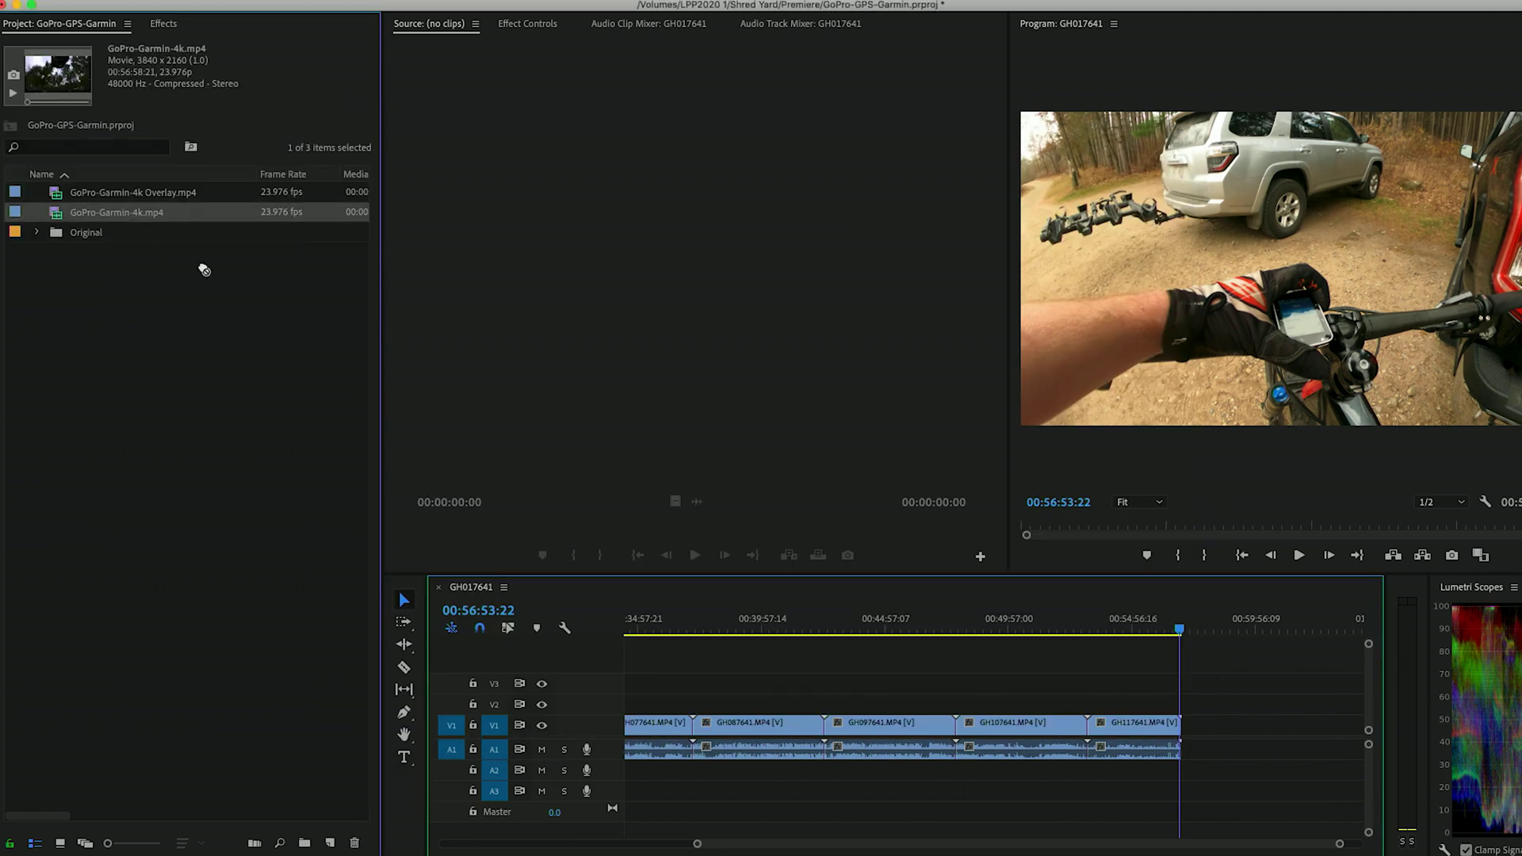
drag(334, 845, 333, 845)
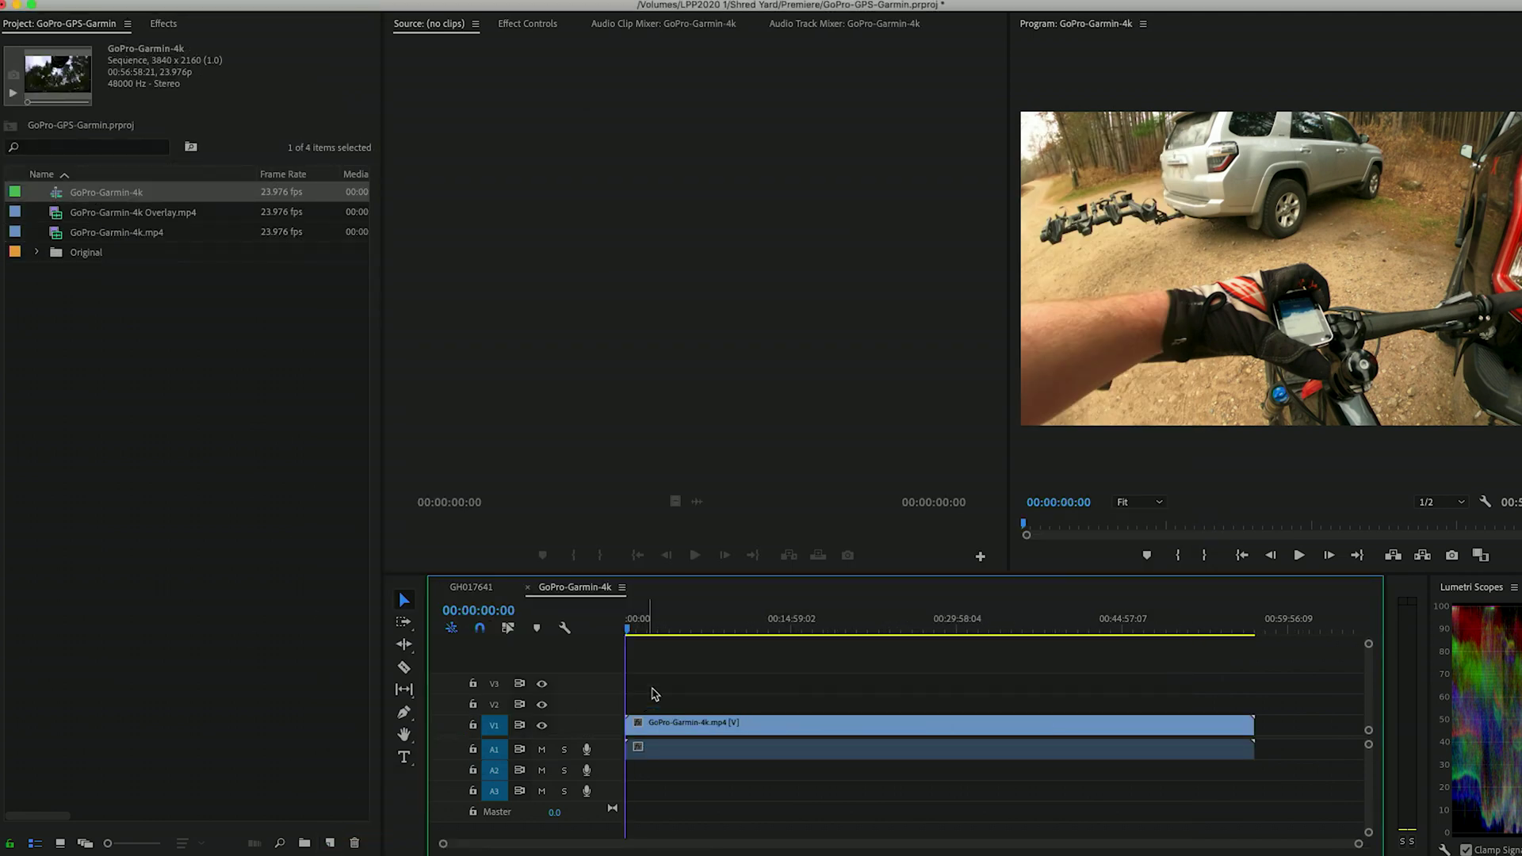
Step: Stack the Overlay clip on V2 above the ride footage and locate where the riding starts
click(661, 628)
drag(664, 630, 682, 629)
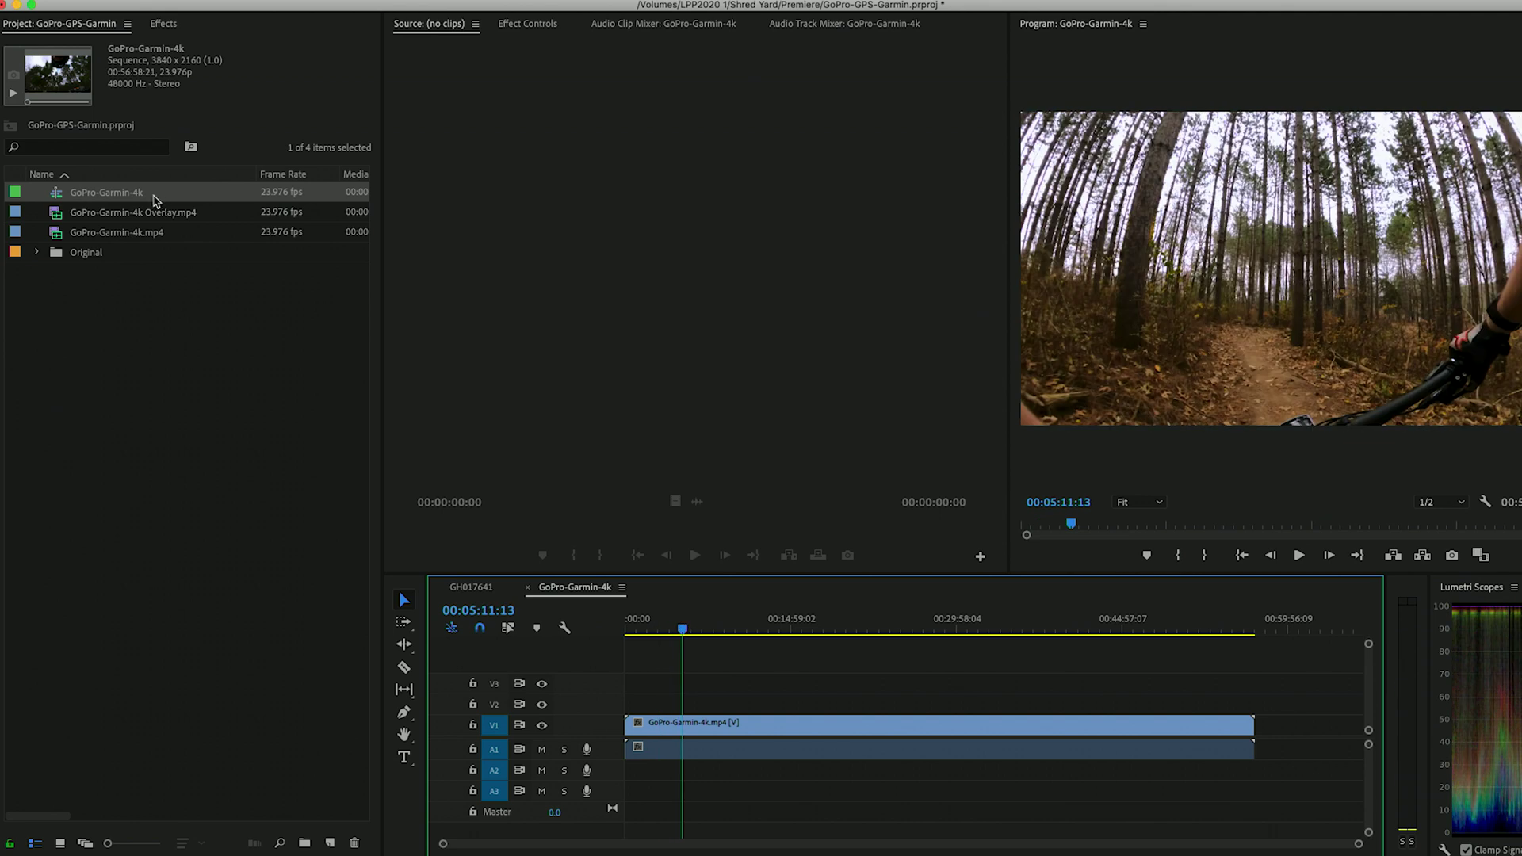
drag(117, 214, 654, 686)
mouse_move(683, 628)
mouse_down()
mouse_move(700, 628)
mouse_move(627, 630)
mouse_move(669, 631)
mouse_up()
key(=)
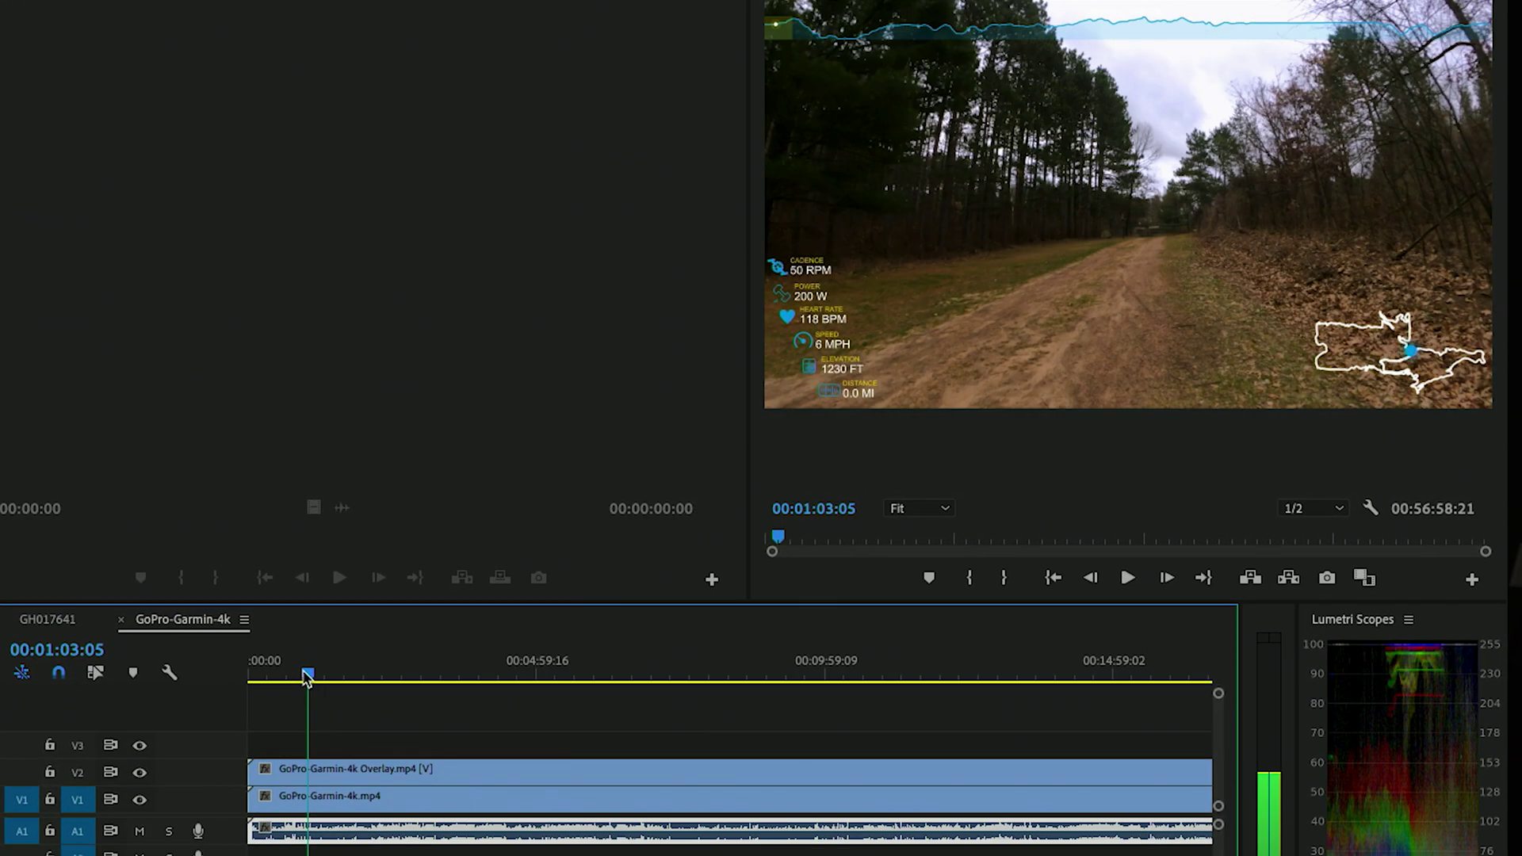
drag(307, 677, 323, 681)
Step: Trim both clip heads to 00:01:19:00 and ripple delete the resulting gap
key(=)
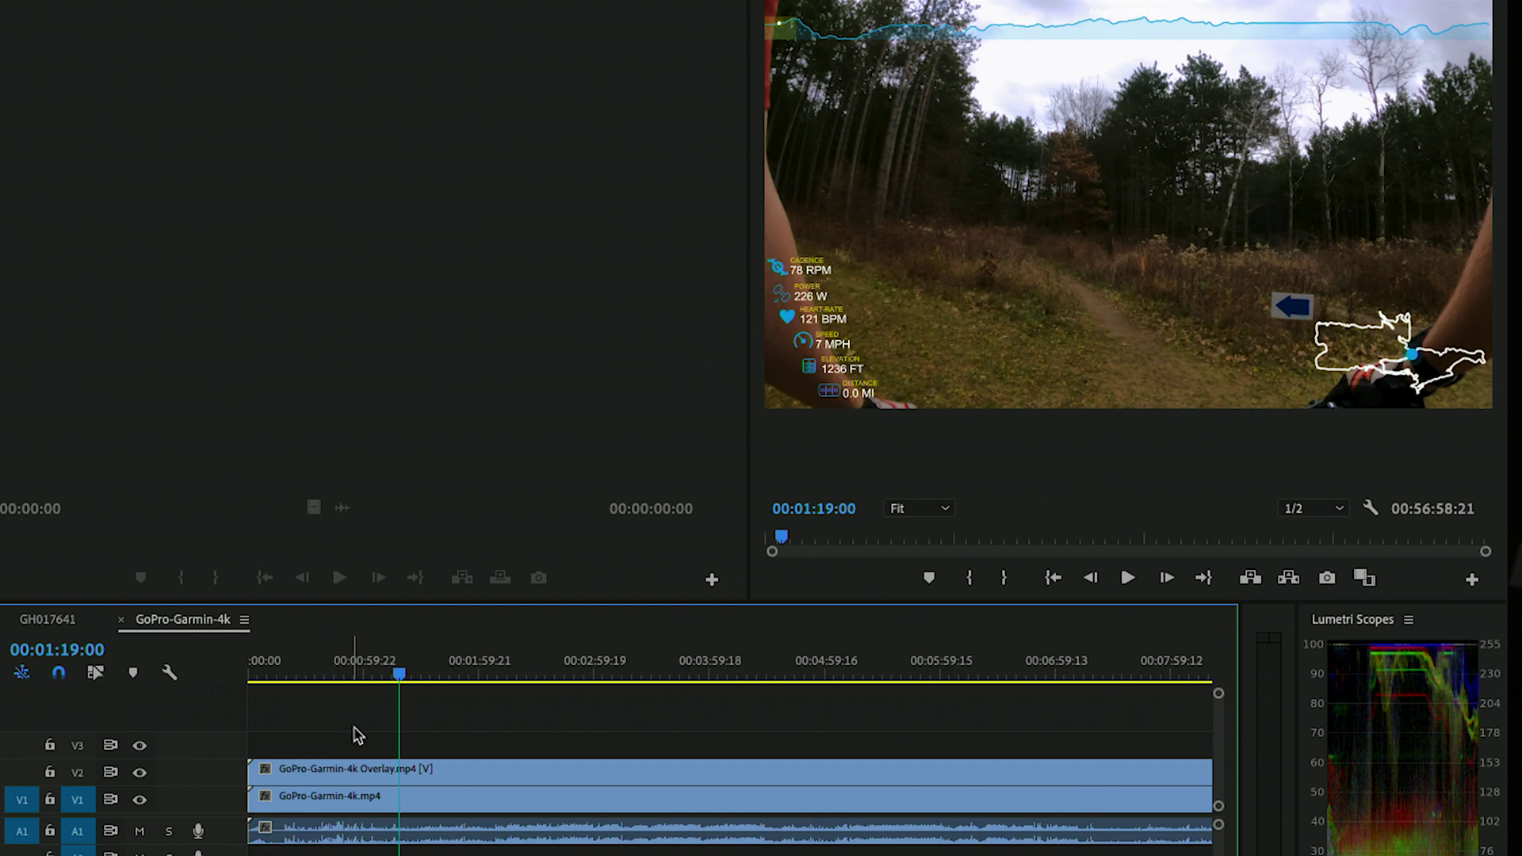
drag(257, 765, 400, 765)
click(276, 771)
key(Delete)
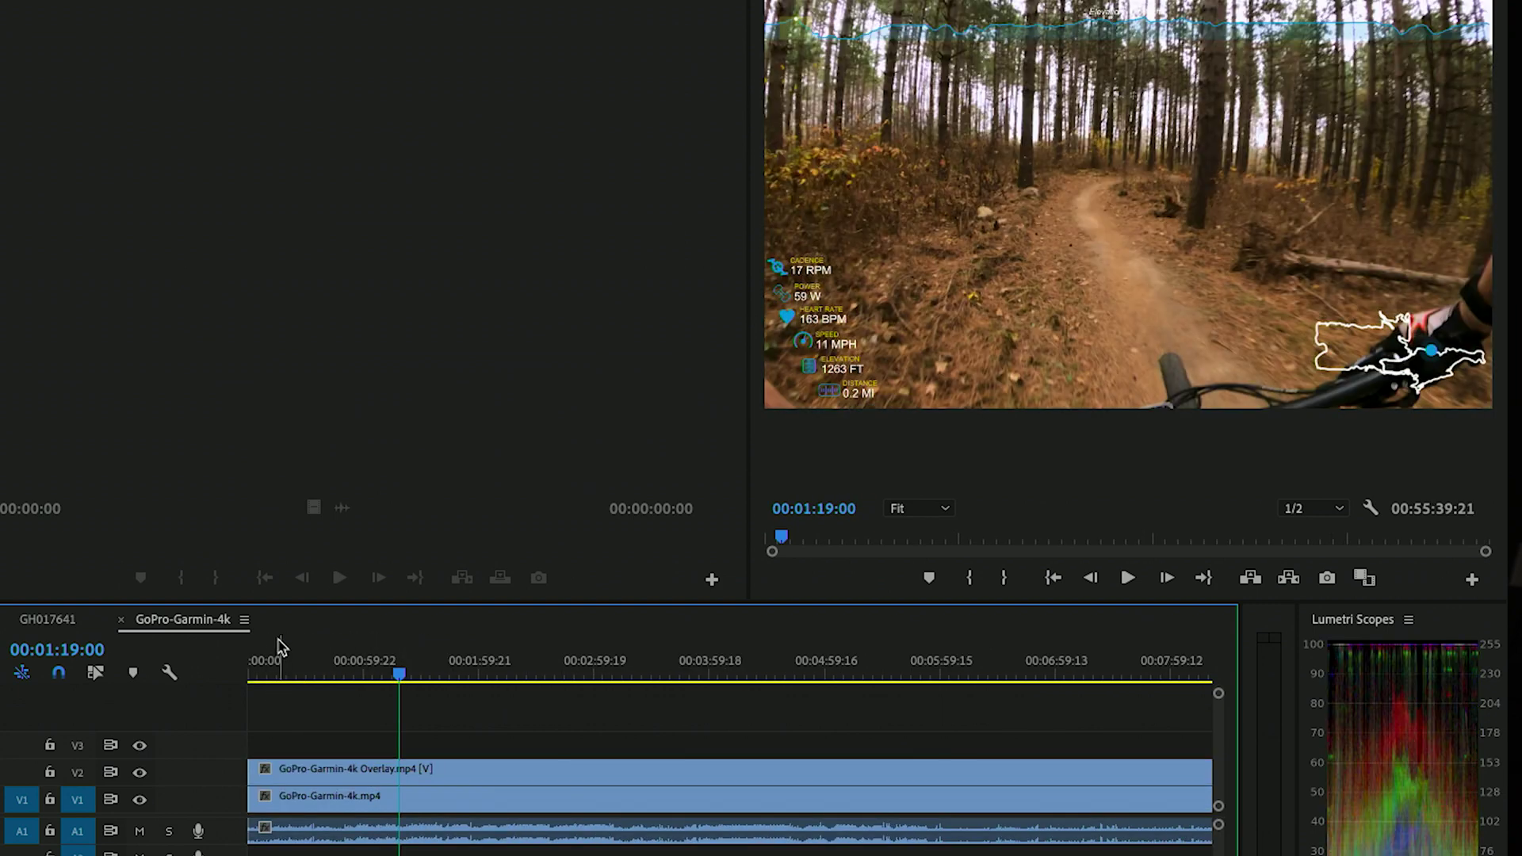
Step: Delay the overlay's start on V2 to around 00:00:08:15 in the sequence
key(Home)
key(=)
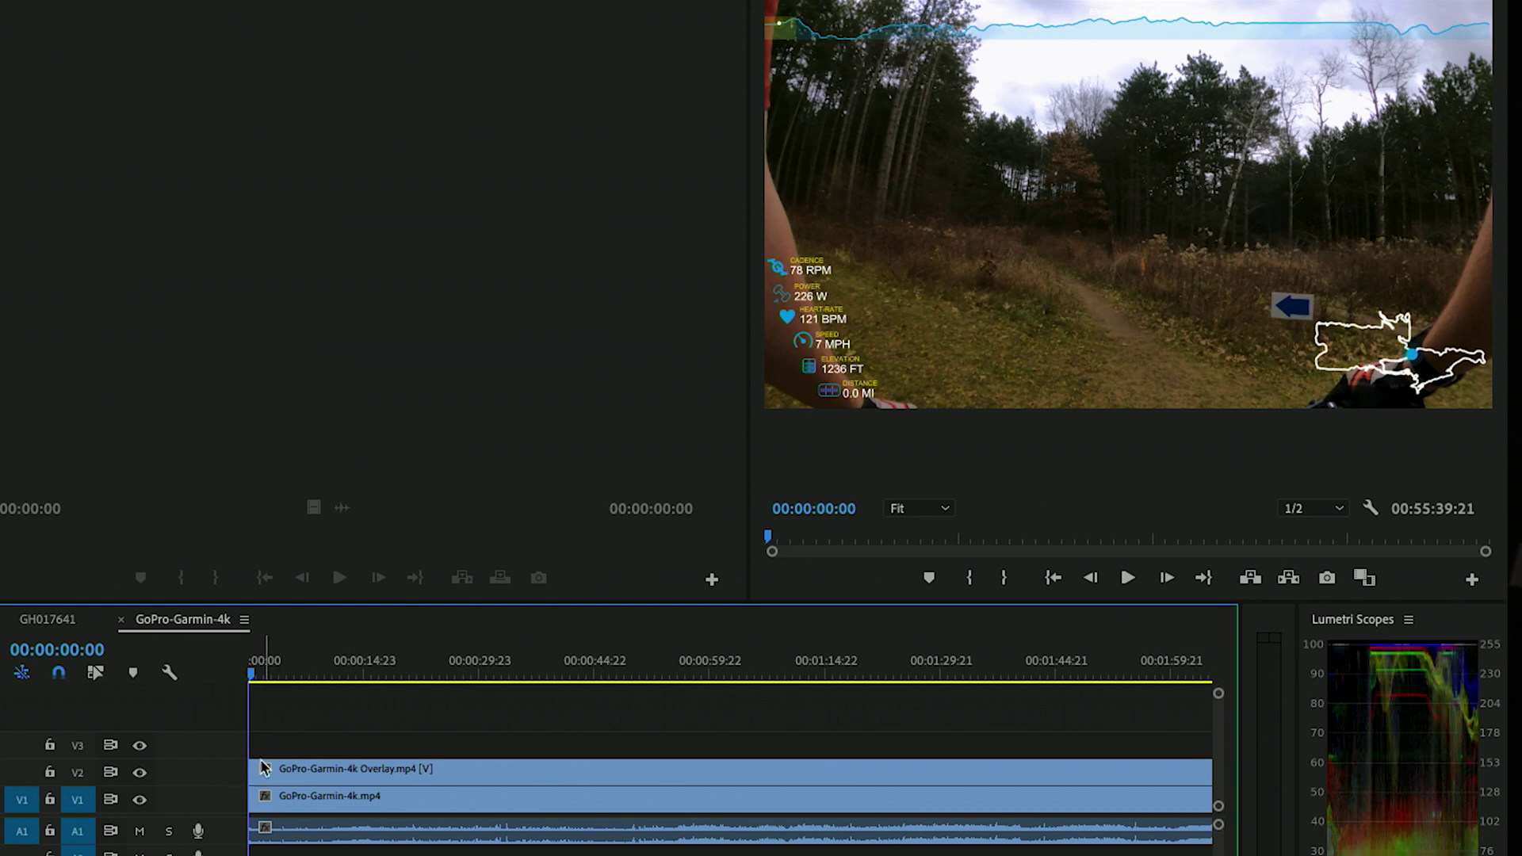
drag(257, 768, 341, 769)
click(317, 646)
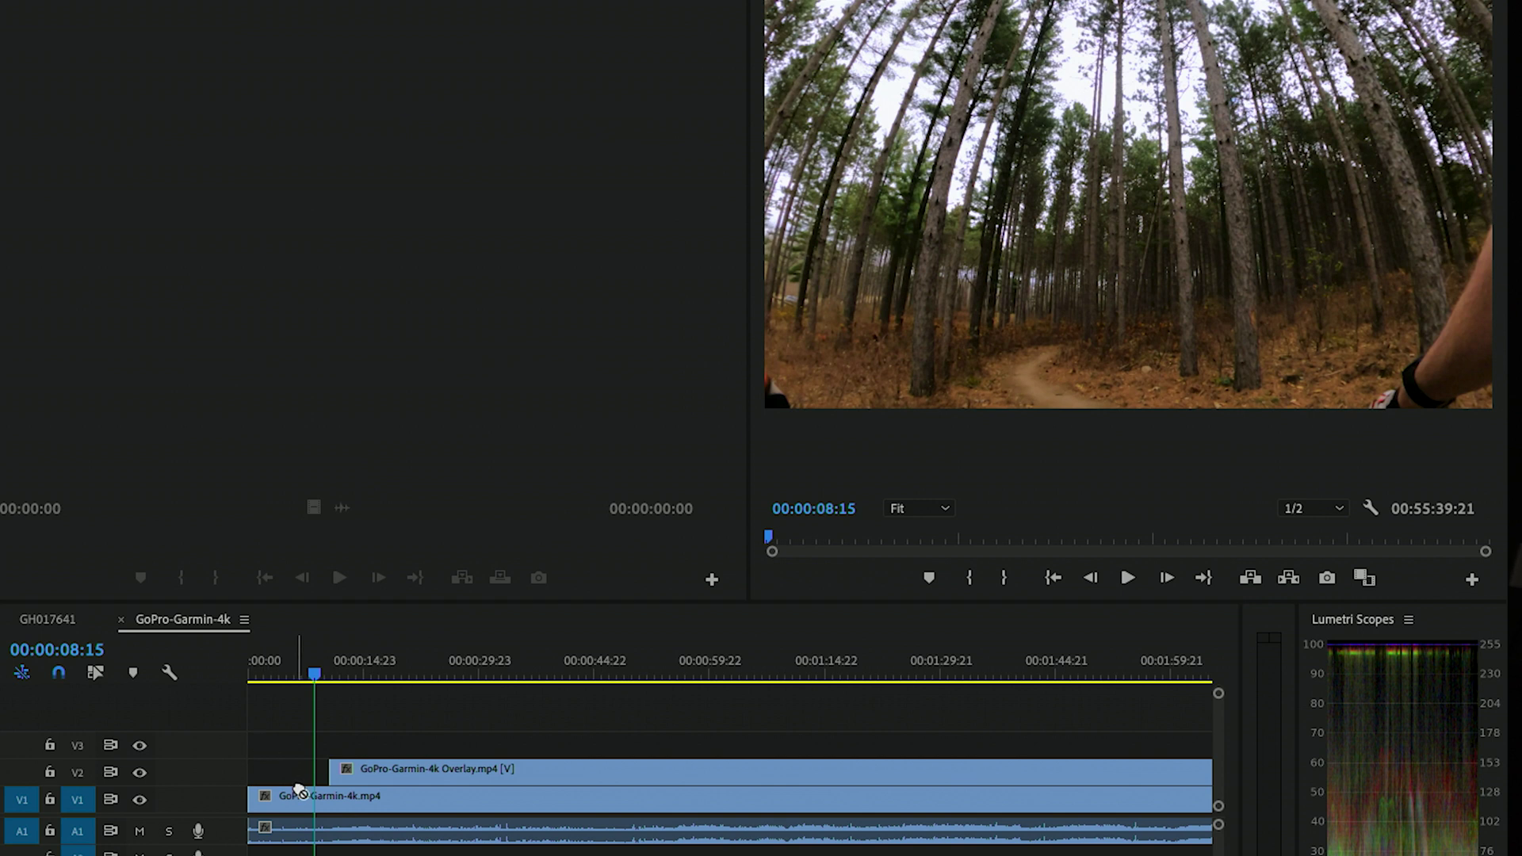
Step: Extend the overlay's start back to the playhead and preview where it comes in
drag(333, 773, 316, 771)
key(space)
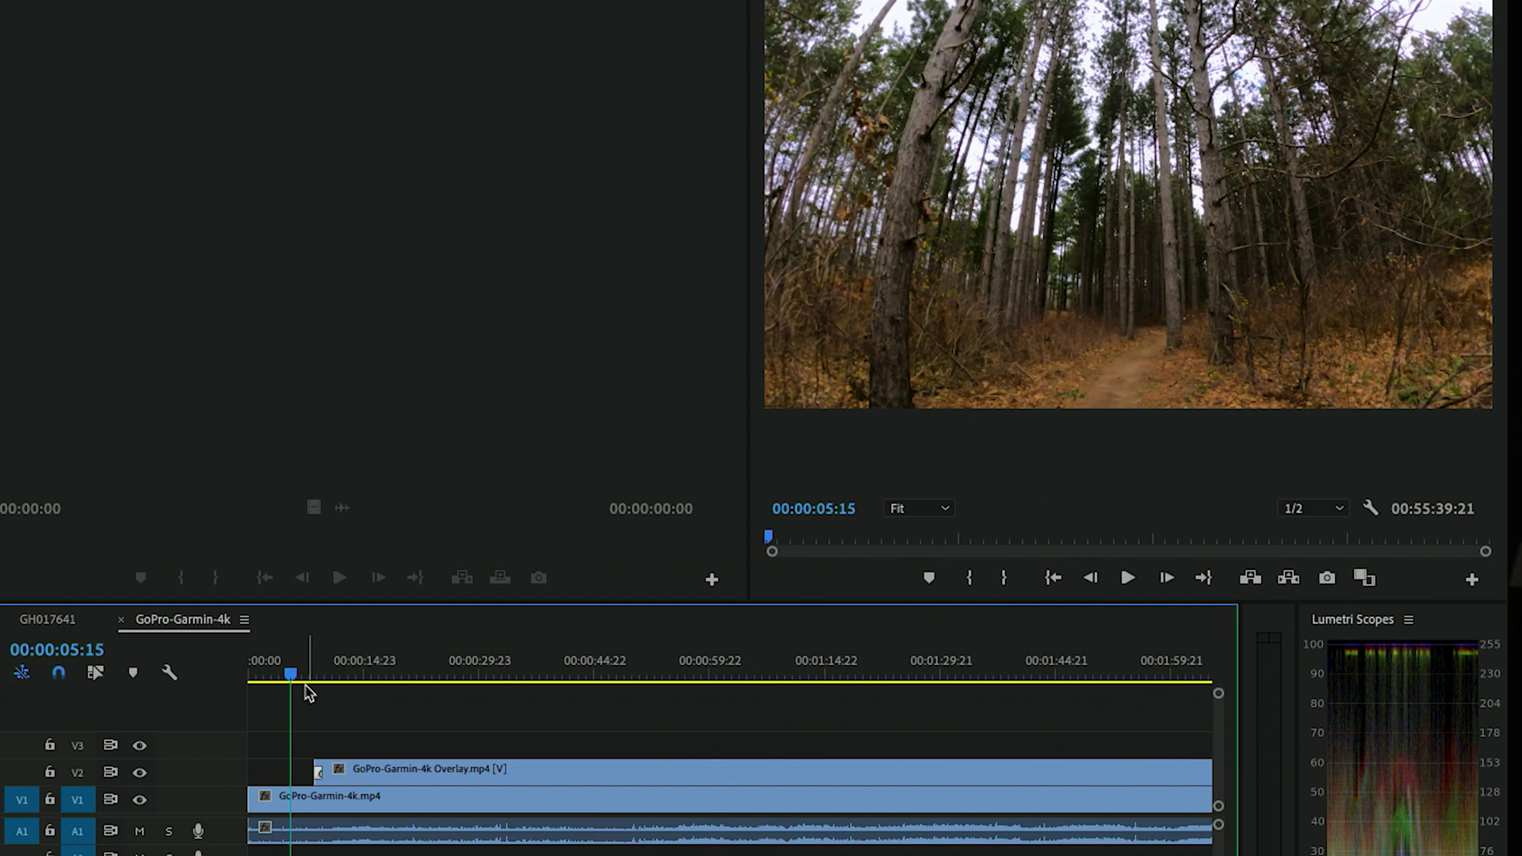
key(space)
Step: Start the overlay slightly earlier, give it a Cross Dissolve fade-in, and play it back
key(equal)
drag(373, 767, 278, 765)
drag(278, 659, 226, 669)
key(space)
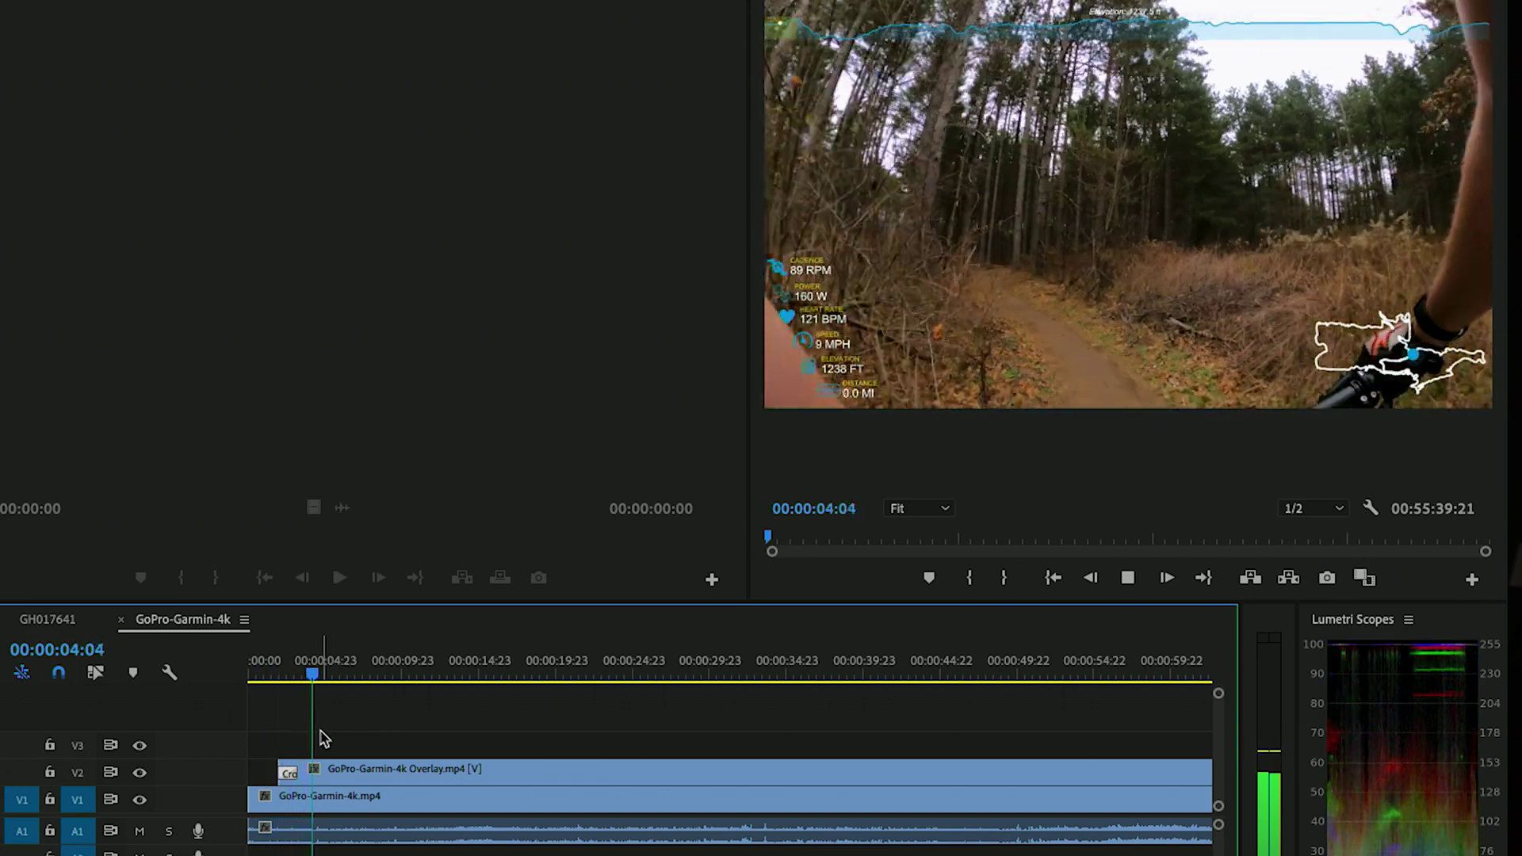
key(minus)
key(minus)
key(minus)
key(minus)
key(minus)
key(minus)
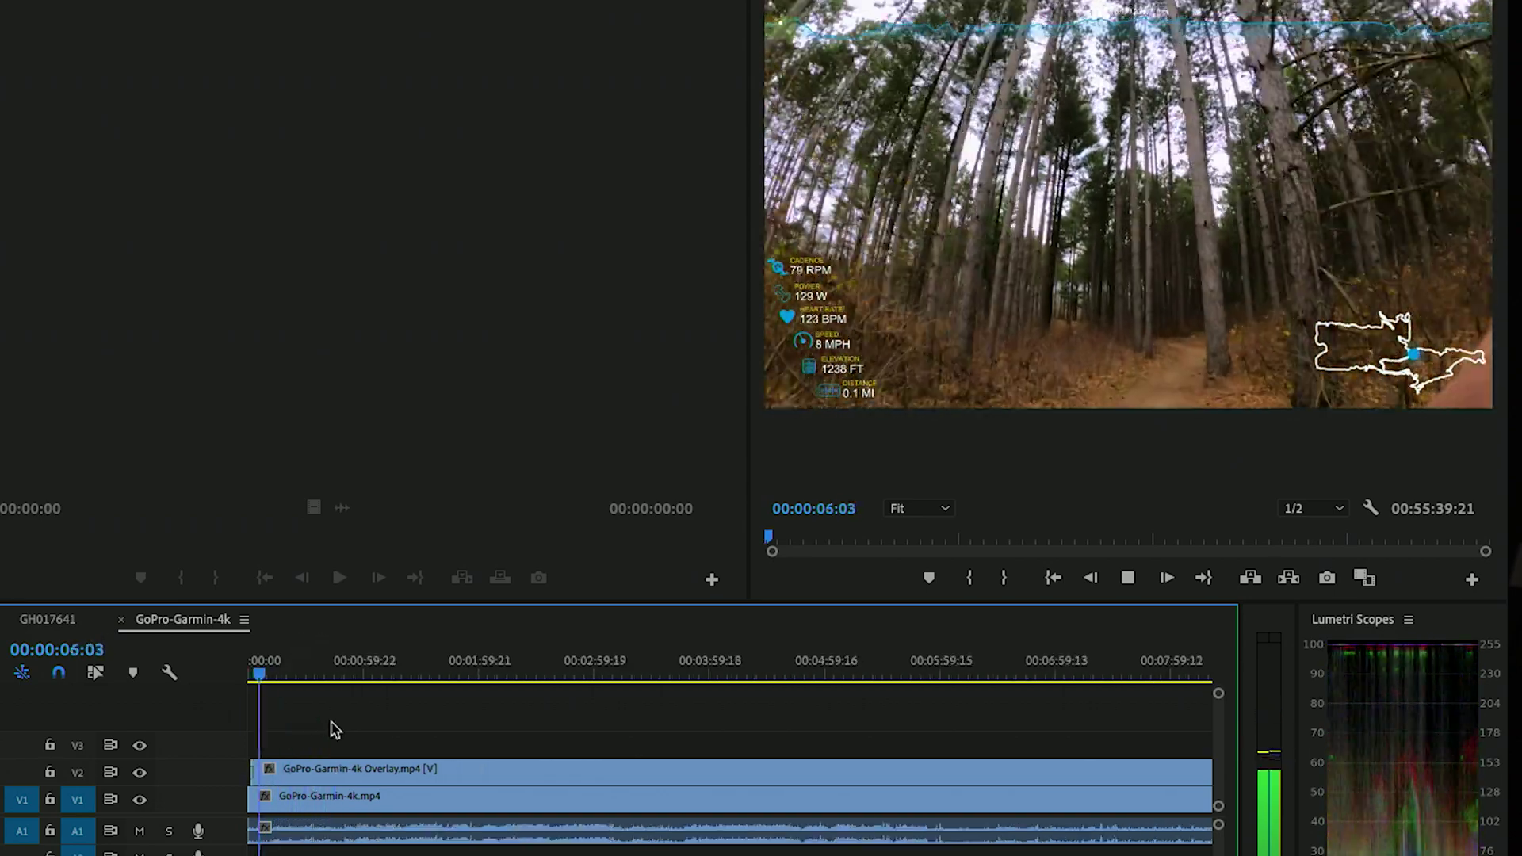
Step: End the overlay around 00:55:08, before the ride footage, with a Cross Dissolve fade-out
drag(1048, 675, 1059, 673)
key(equal)
key(equal)
key(equal)
key(equal)
key(equal)
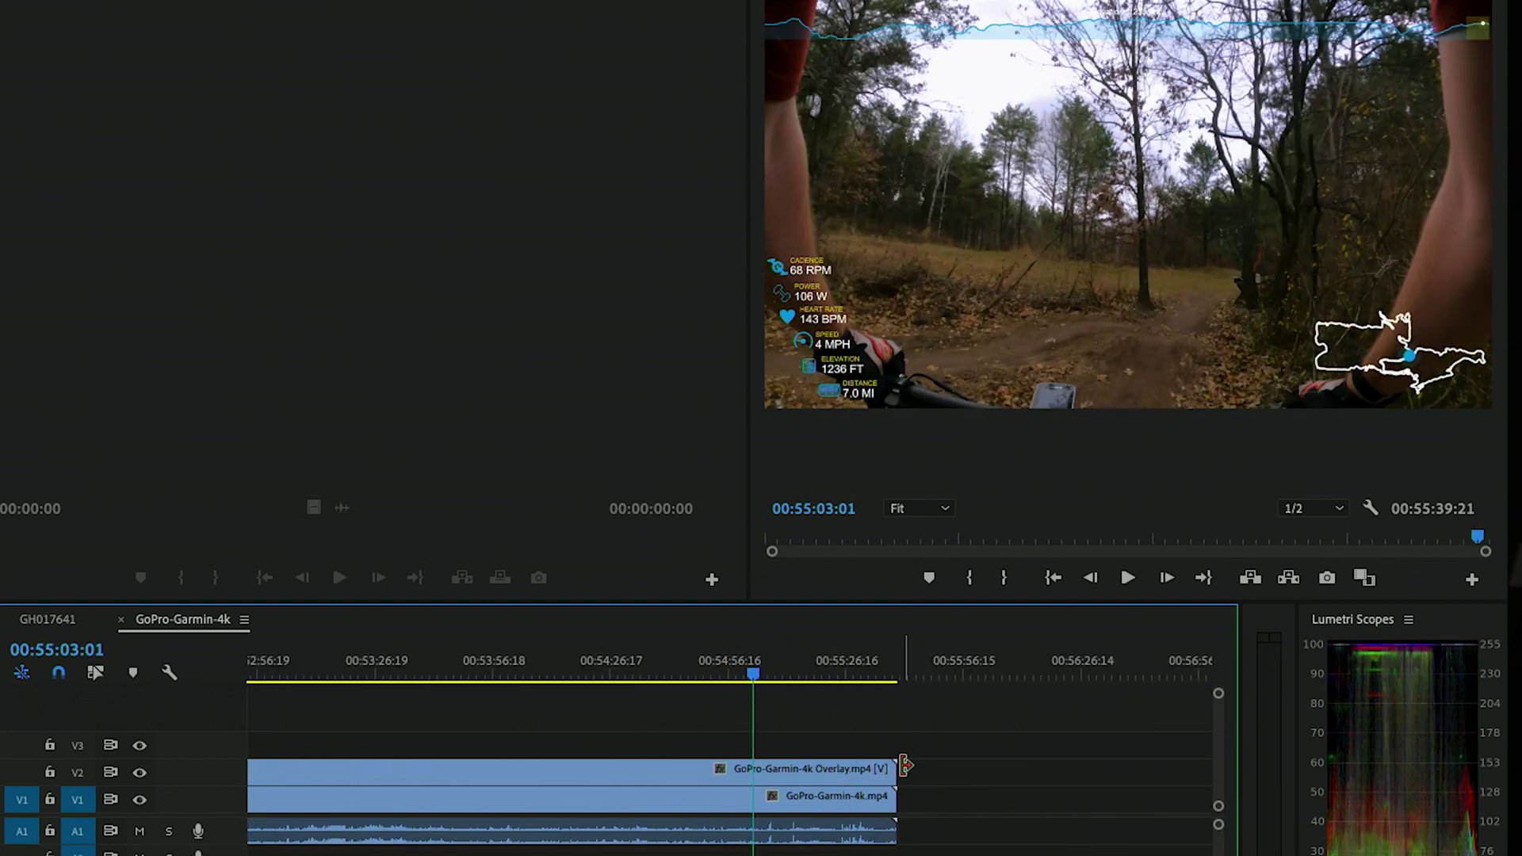
drag(904, 765, 760, 753)
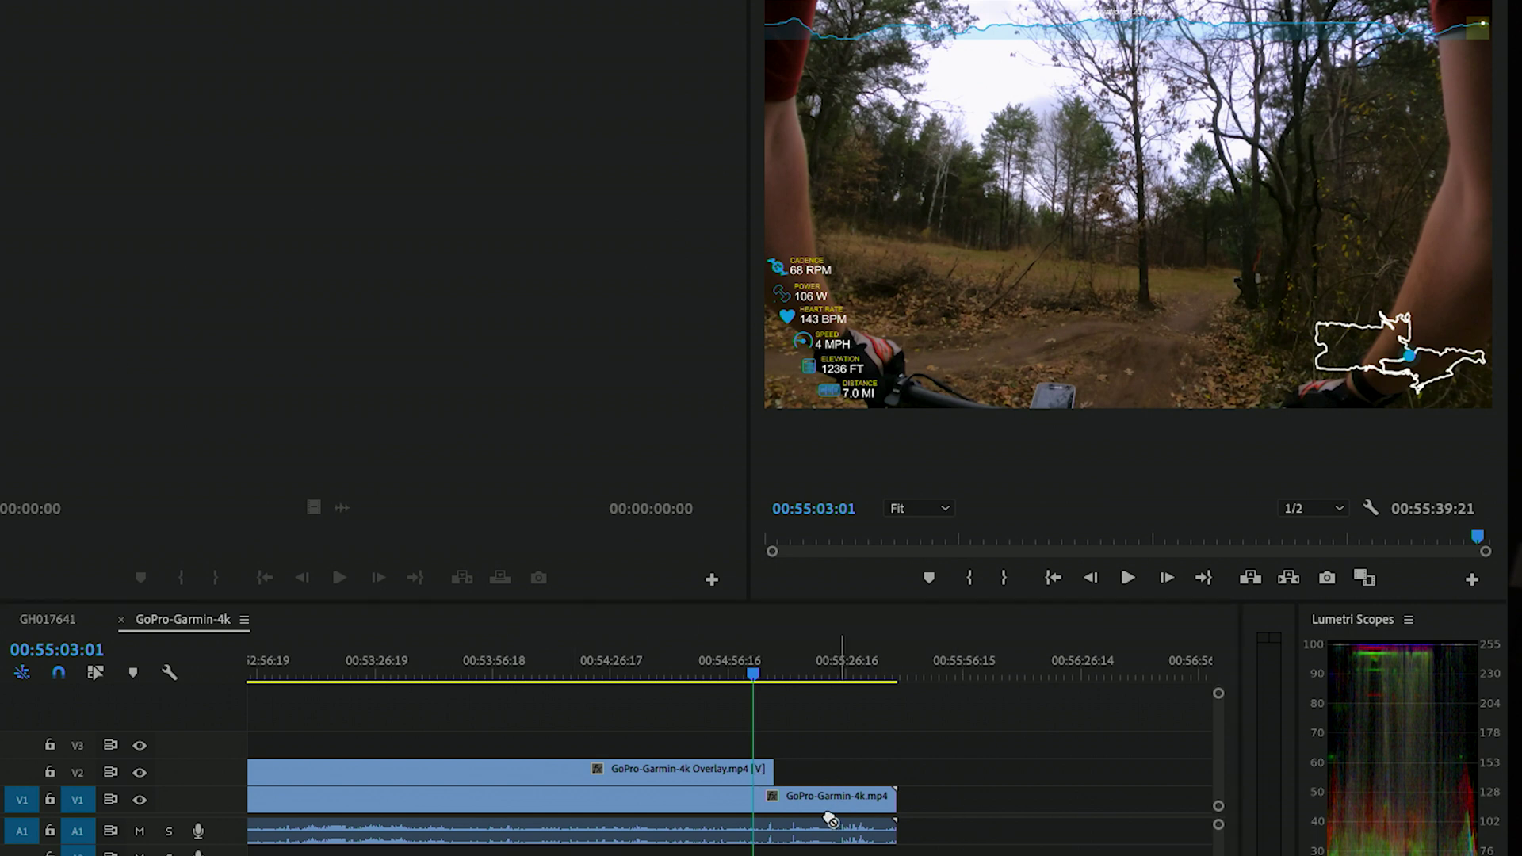
key(space)
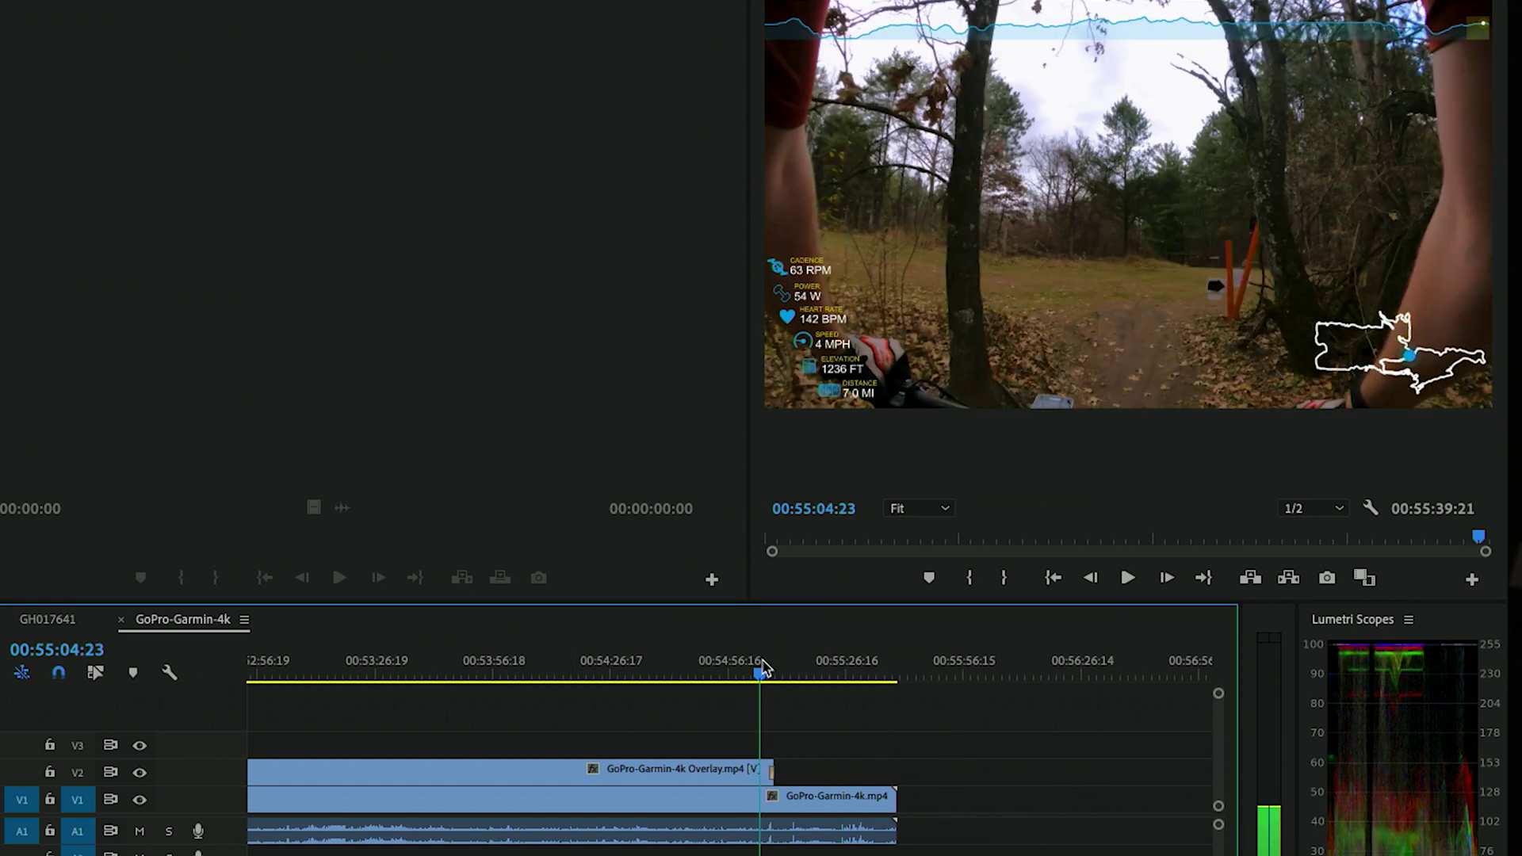
key(minus)
key(equal)
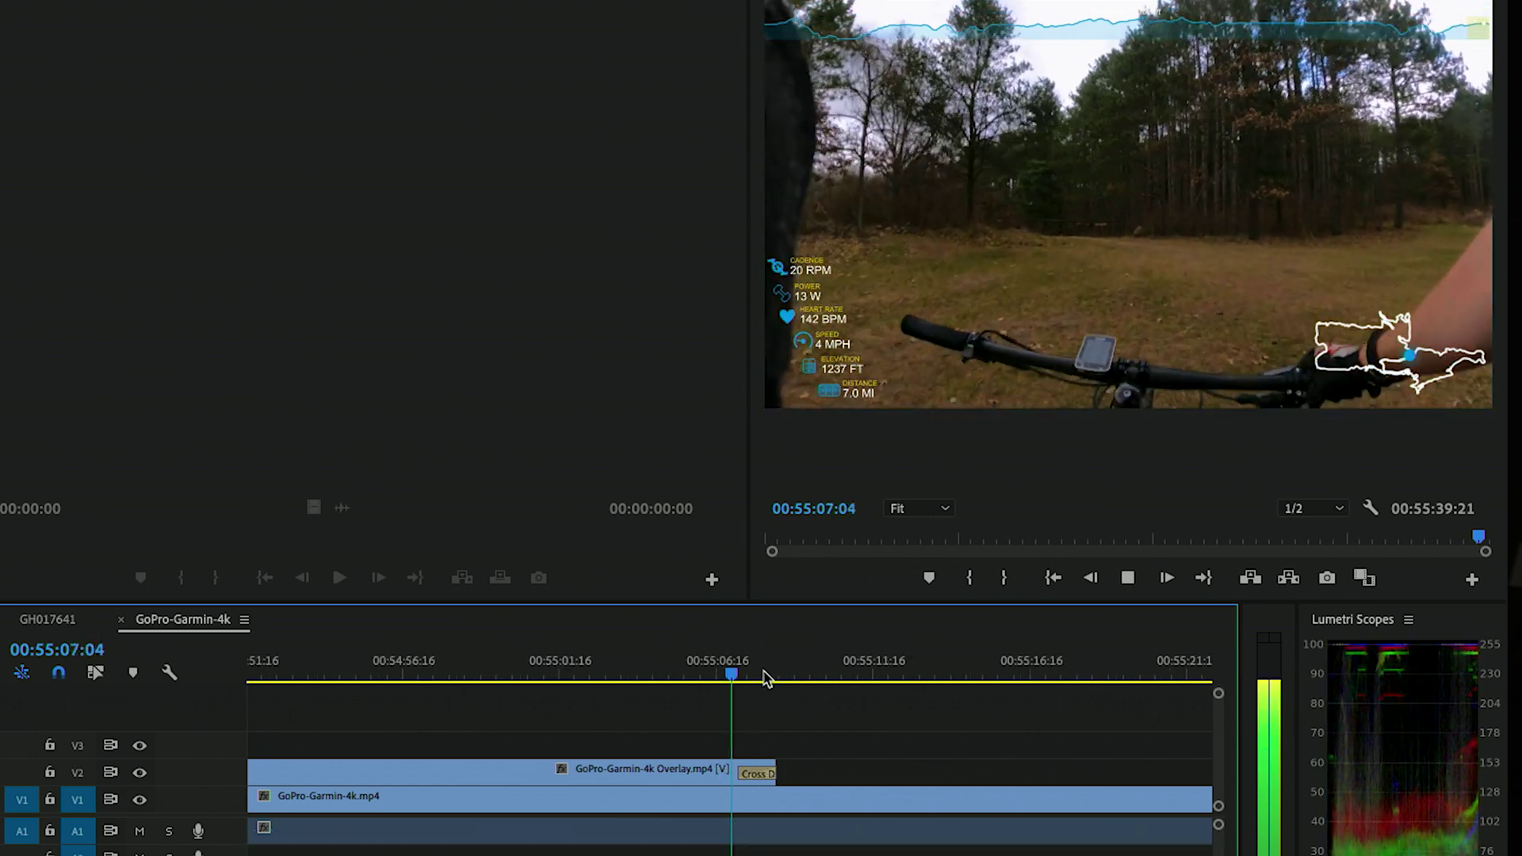